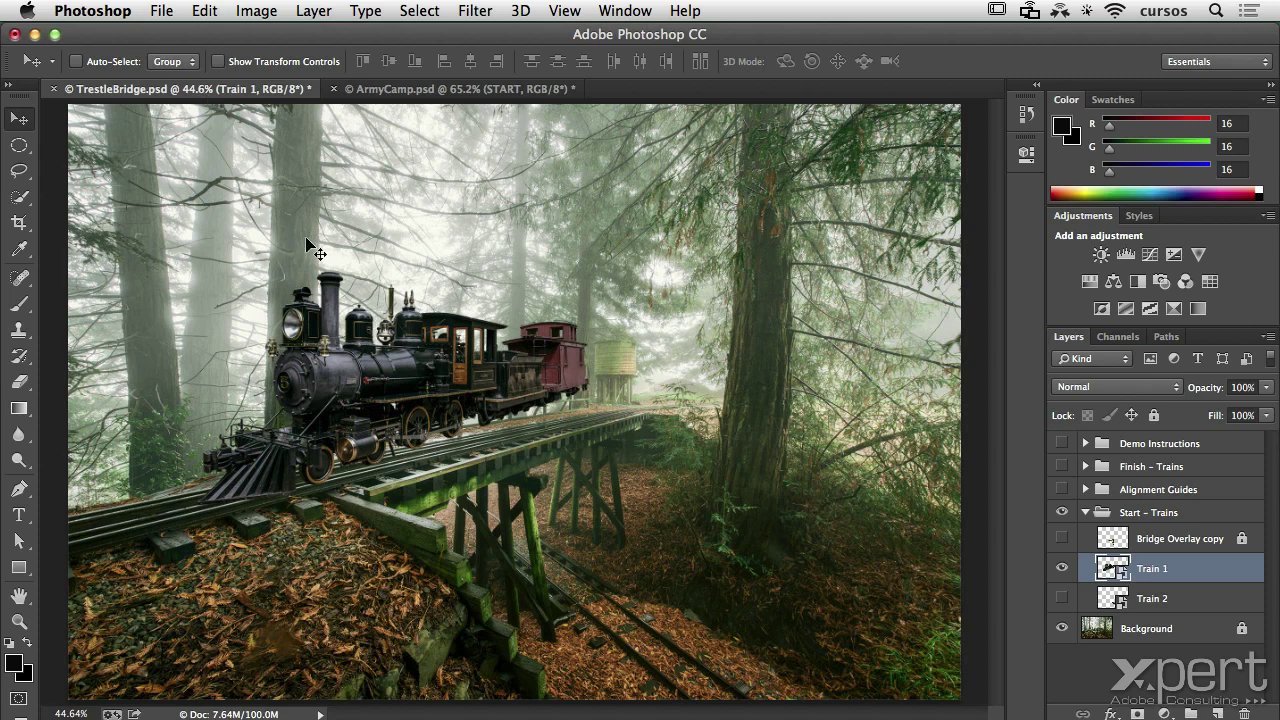
Step: Check the installed program version in the About information and close it
click(124, 18)
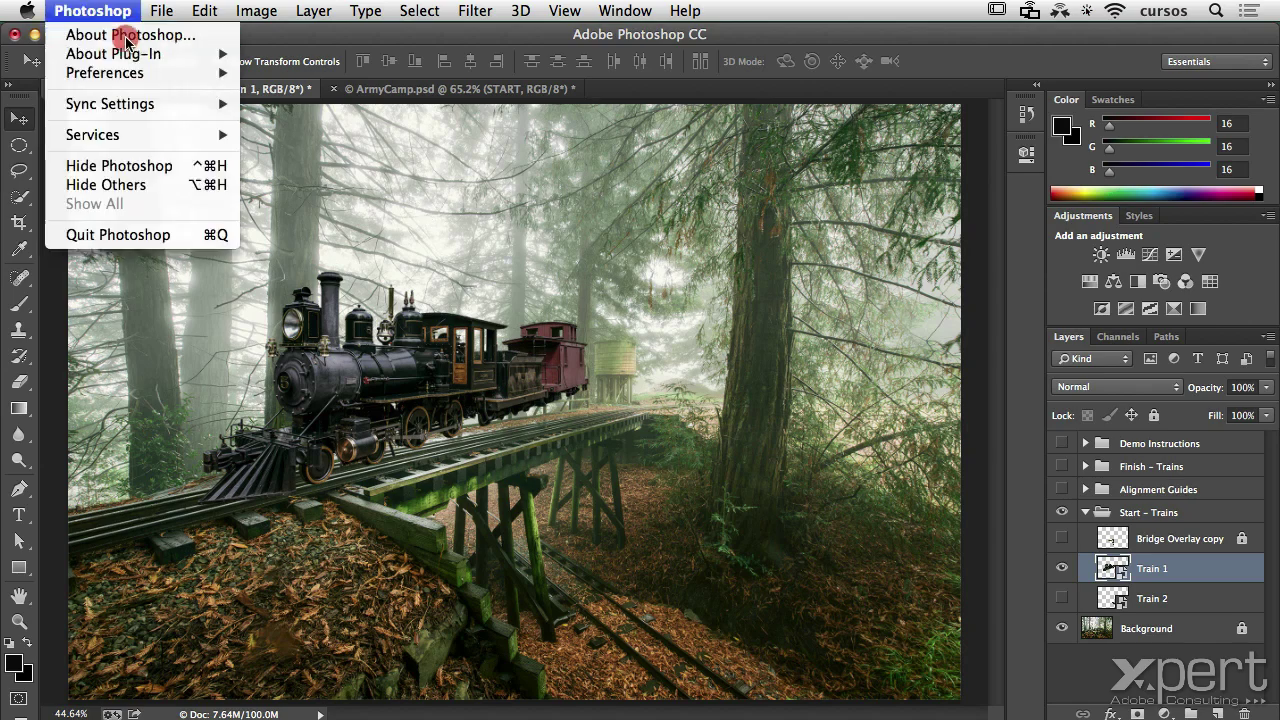
click(120, 35)
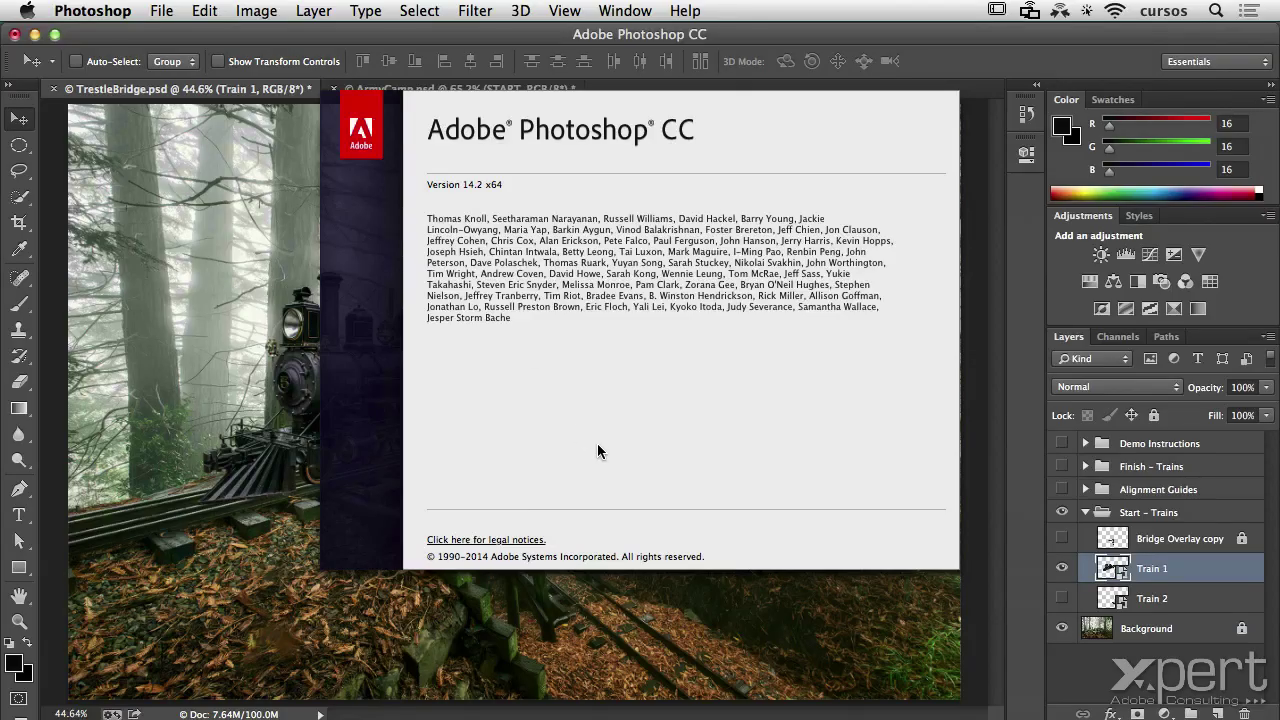
click(598, 445)
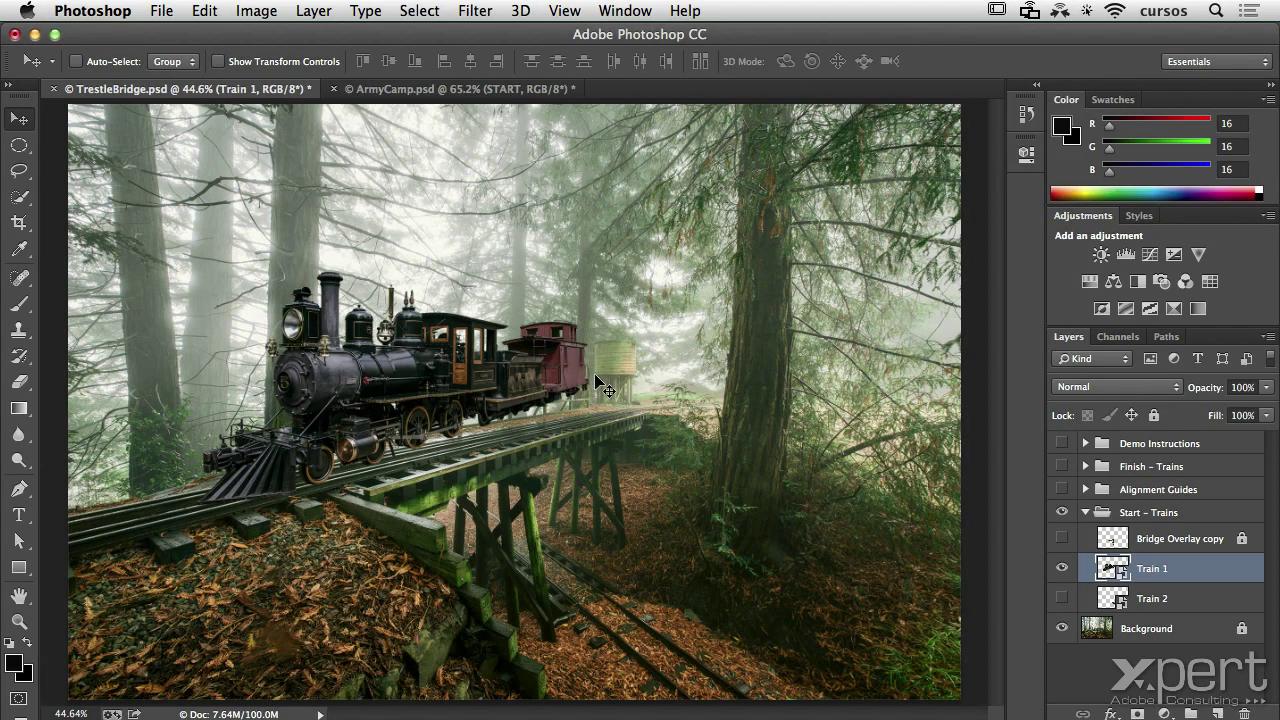
Step: Toggle the visibility of the Background and Train 1 layers off and on to inspect each separately
click(1062, 628)
click(1062, 628)
click(1063, 568)
click(1063, 568)
Step: Try to align the Train 1 layer with the bridge tracks using Free Transform, rotating it about 6 degrees
click(204, 11)
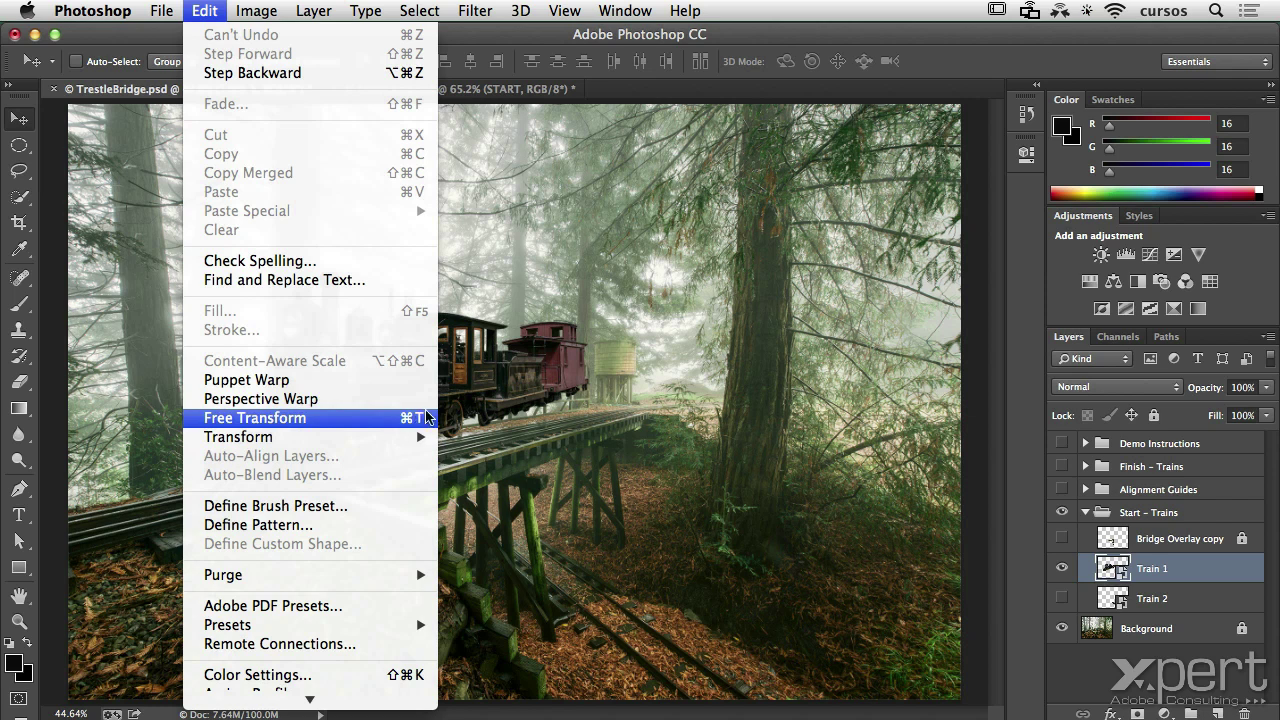
click(365, 418)
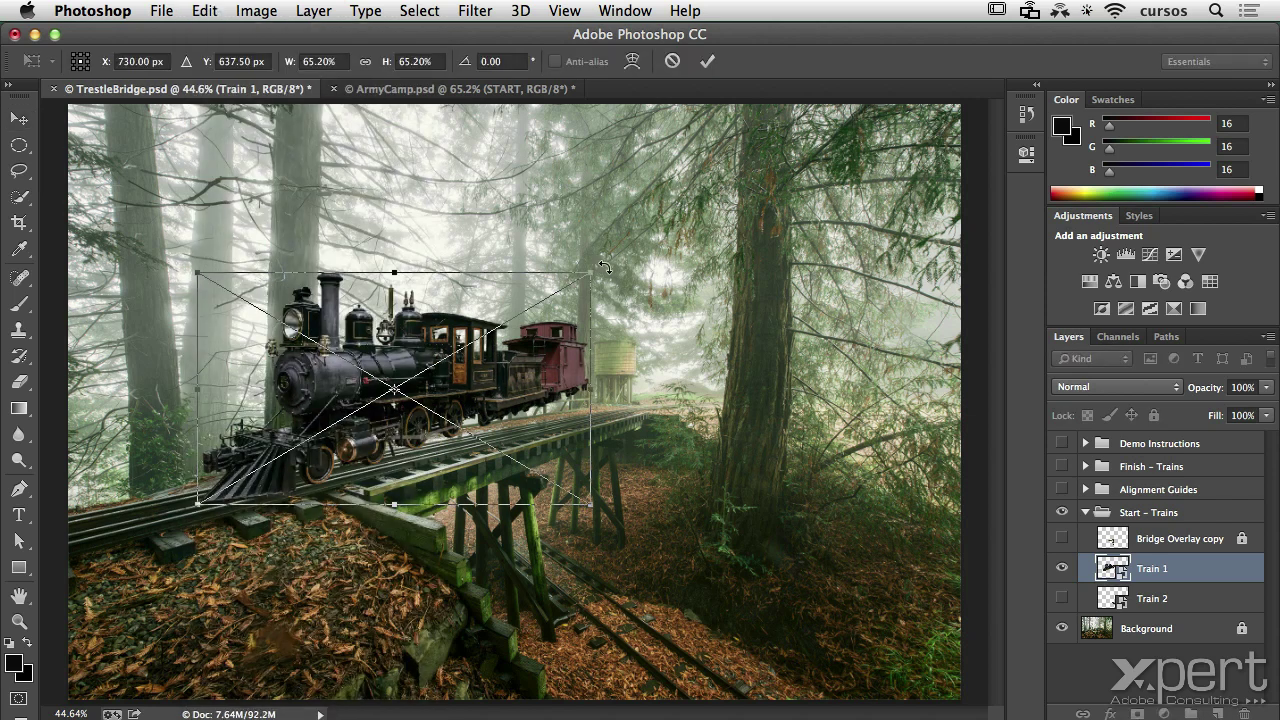
drag(601, 264, 600, 293)
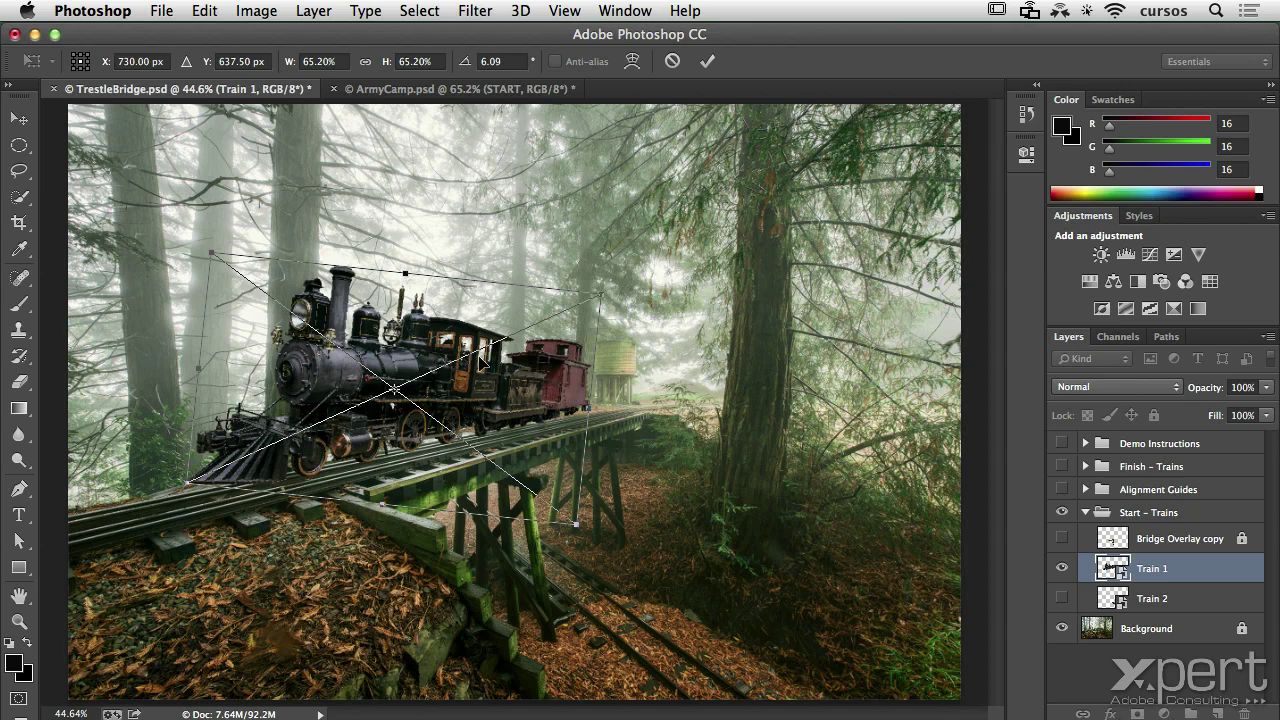
key(Return)
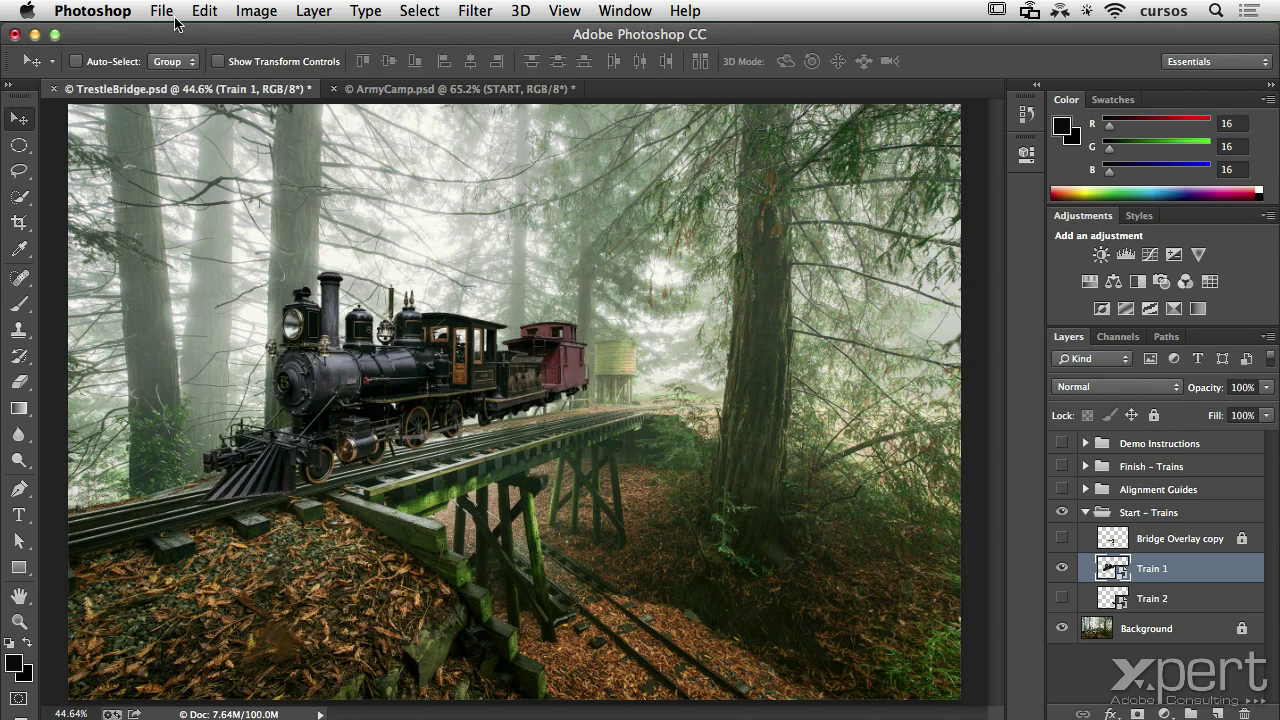
Step: Try to bend Train 1 onto the tracks with Puppet Warp, pinning the front wheel and pulling the caboose end down
click(200, 11)
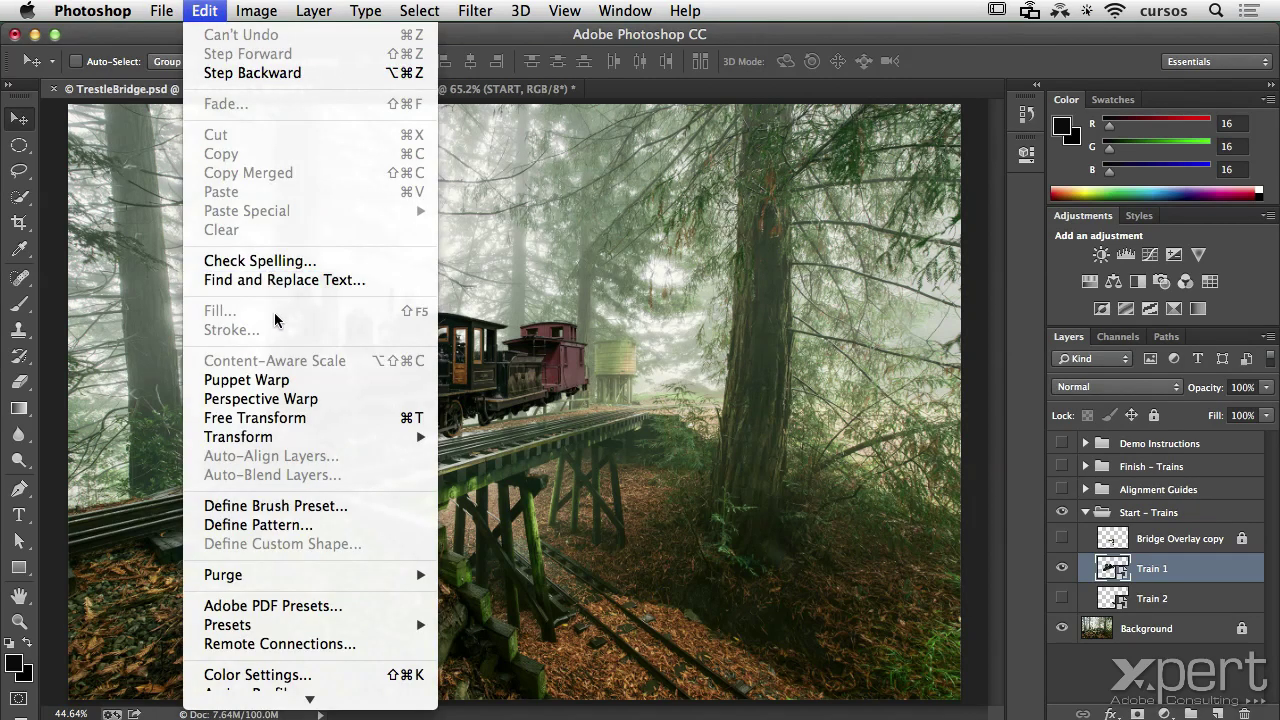
click(255, 380)
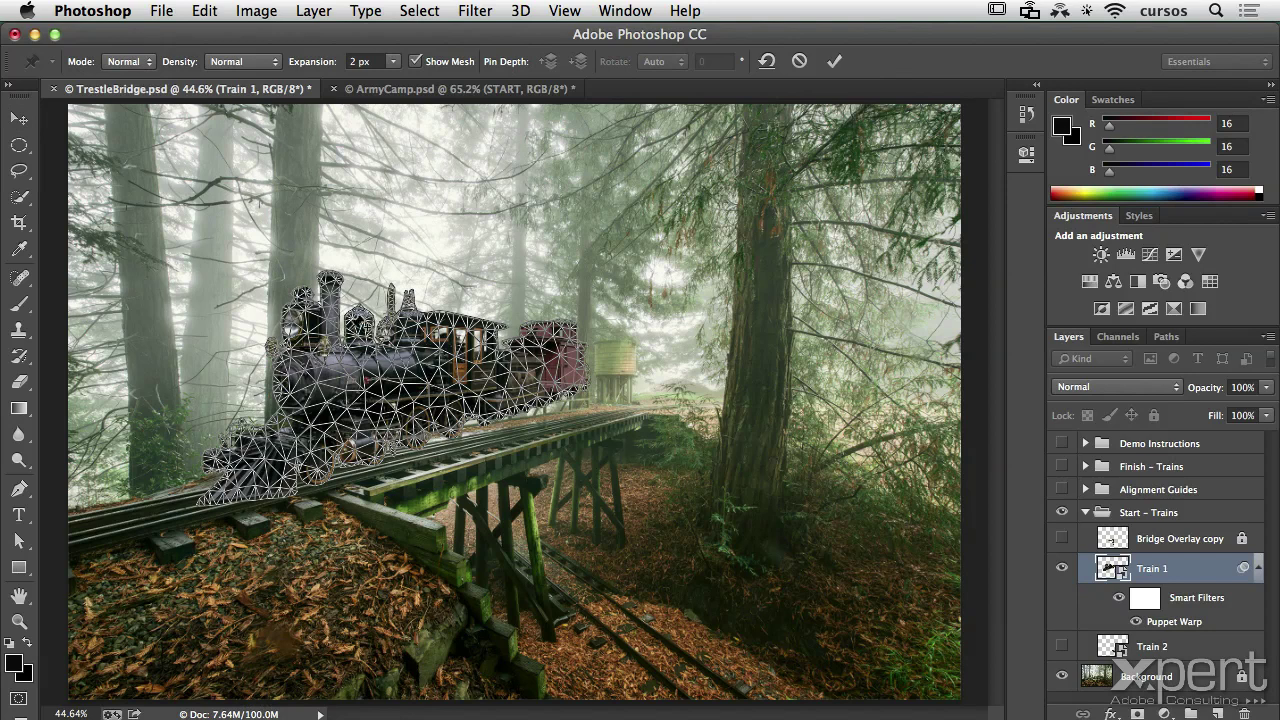
click(298, 469)
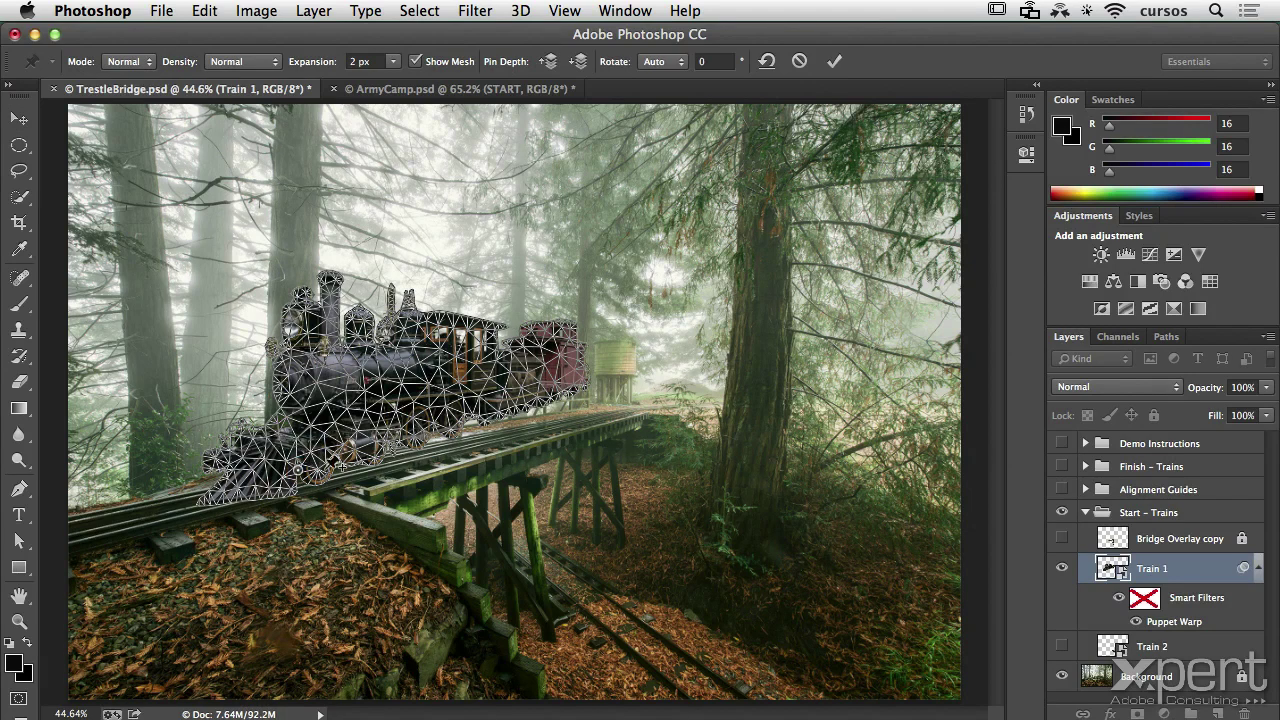
click(583, 385)
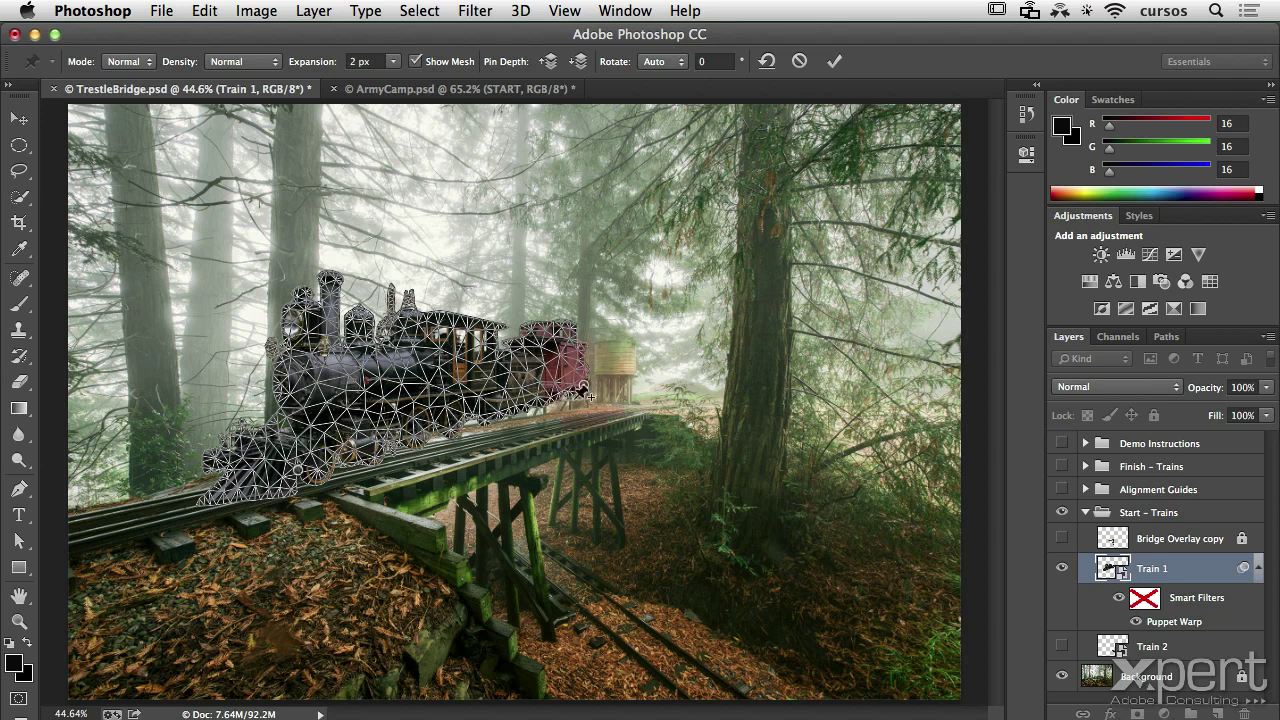
drag(580, 396, 592, 419)
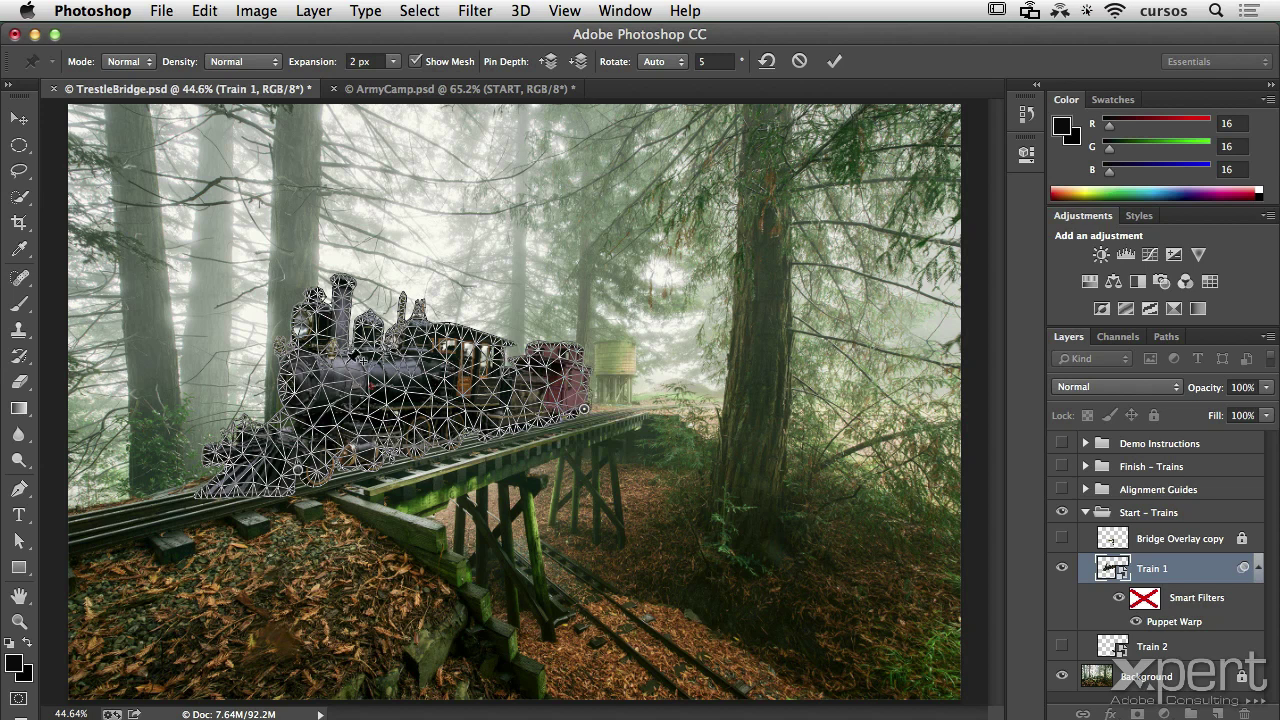
key(Return)
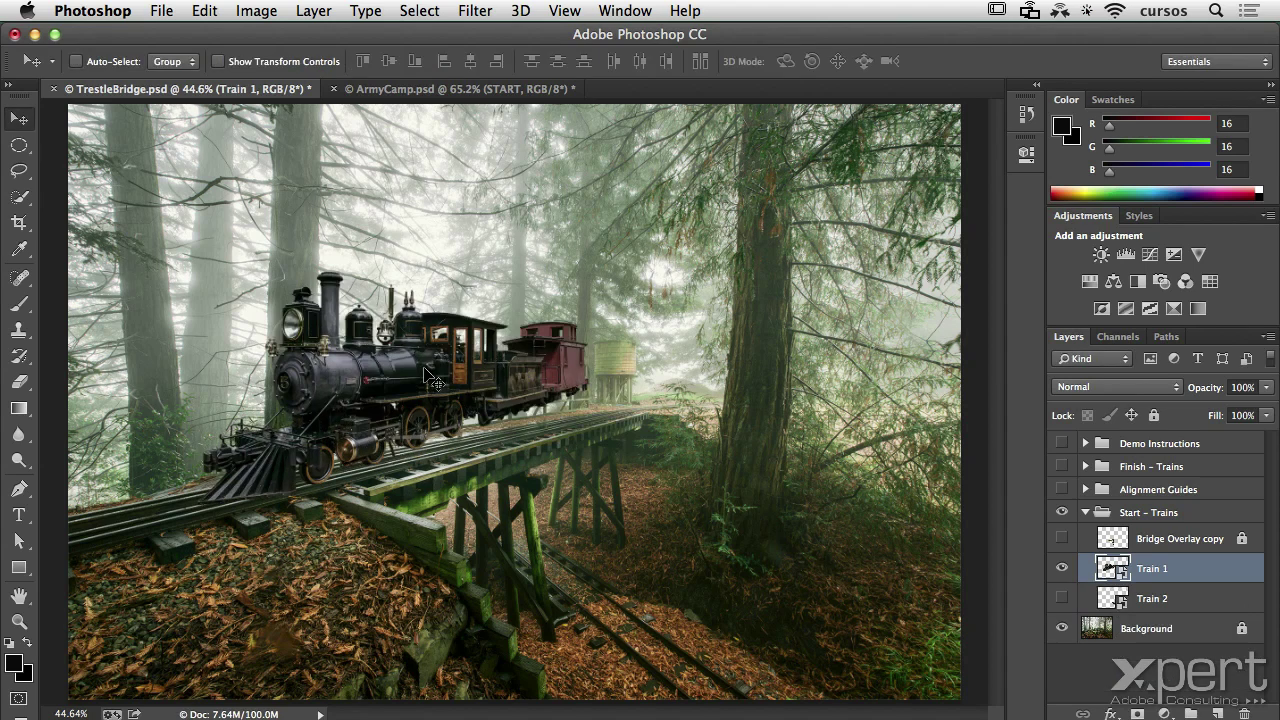
Step: Start Perspective Warp on Train 1 and draw a first layout quad over the train's side, from the smokestack to the caboose
click(205, 11)
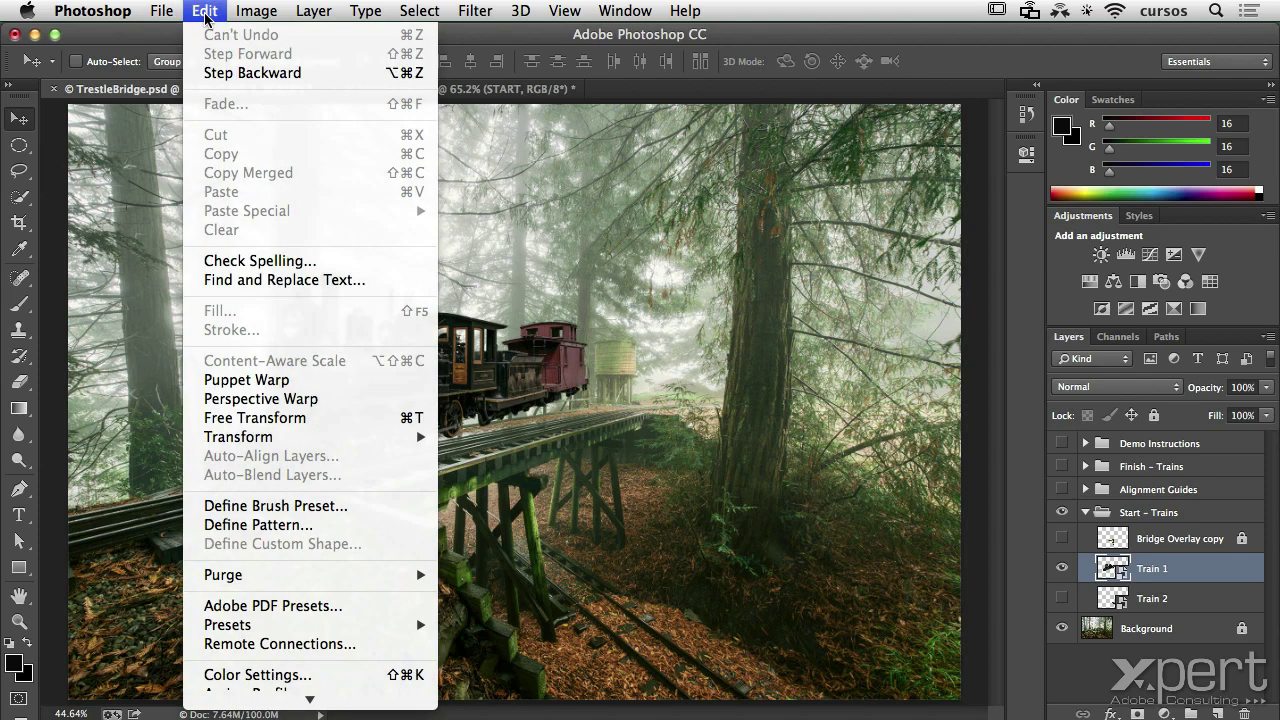
click(297, 400)
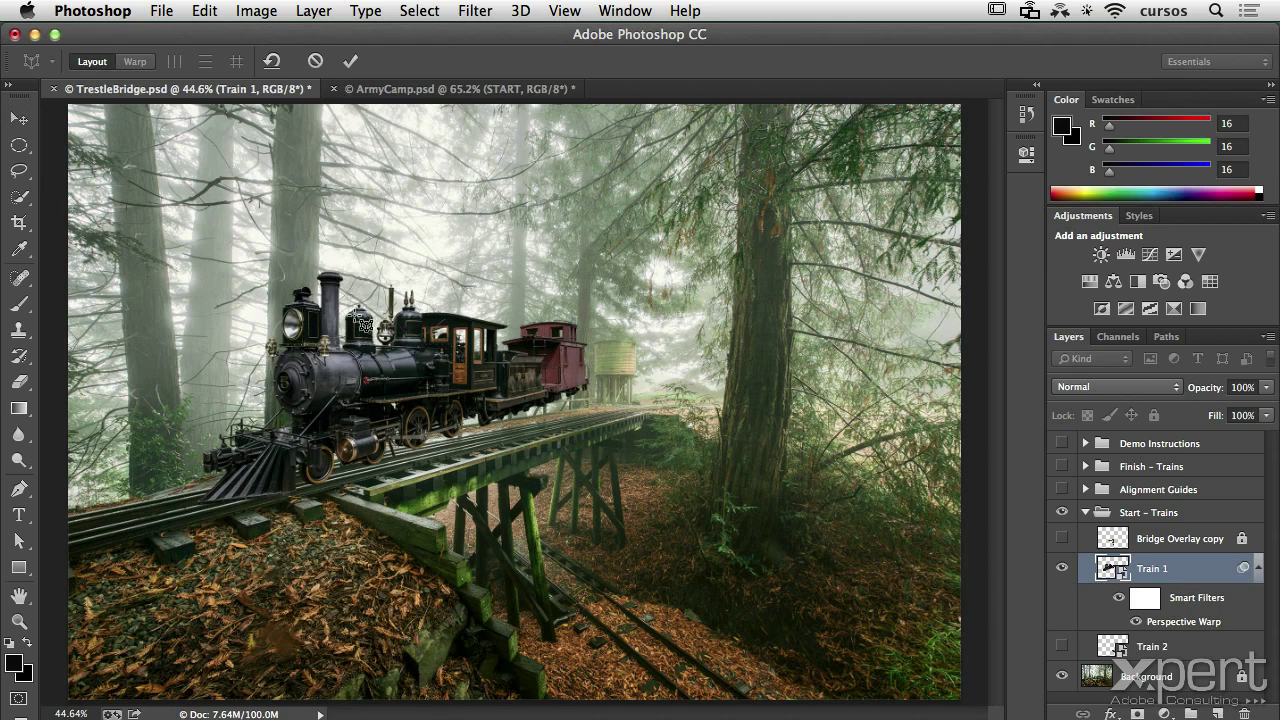
mouse_move(312, 274)
mouse_down()
mouse_move(447, 415)
mouse_move(587, 416)
mouse_up()
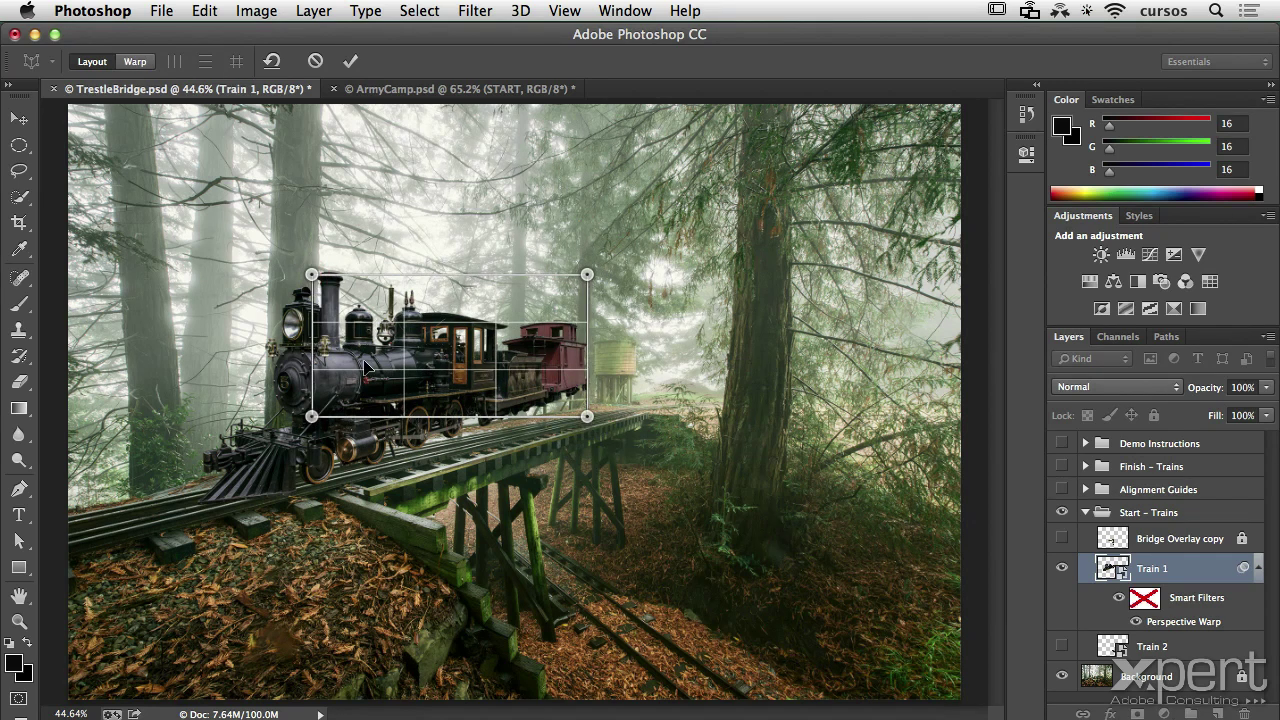
mouse_move(296, 358)
mouse_down()
mouse_move(427, 362)
mouse_move(357, 366)
mouse_up()
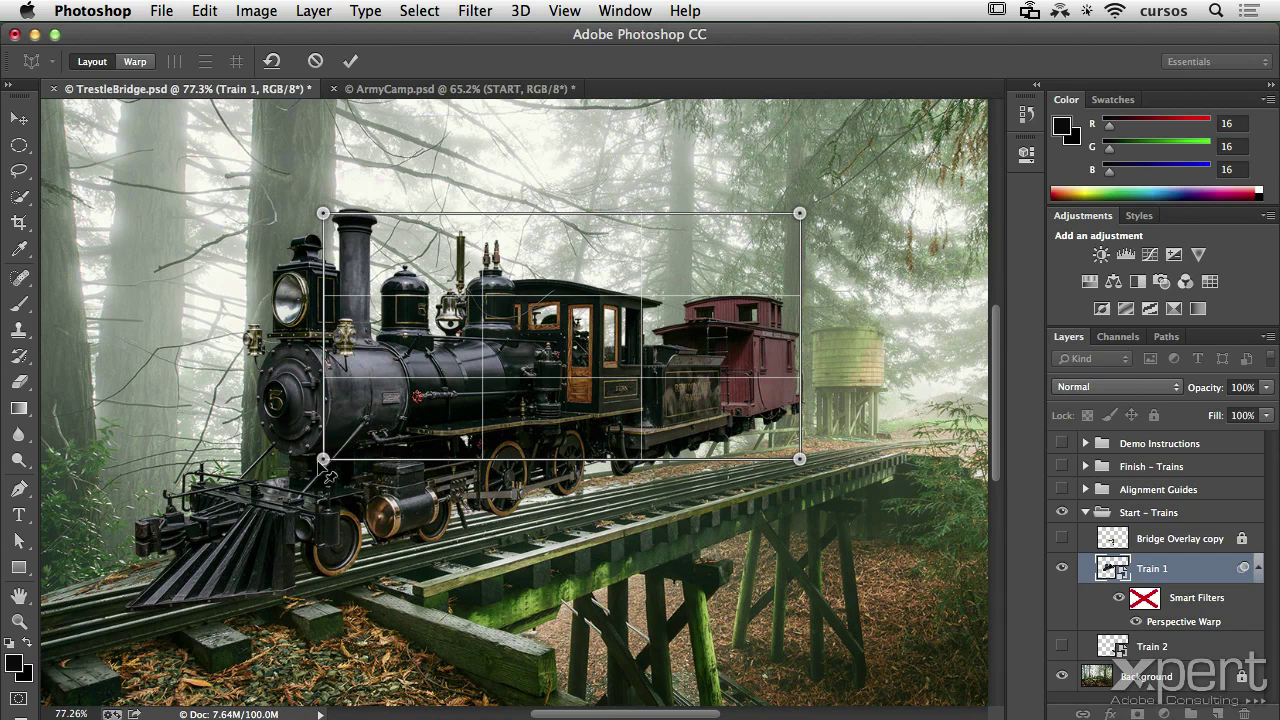
Step: Fit the corners of the first quad to the perspective of the train's side, along the wheels and above the roofline
drag(323, 459, 326, 584)
drag(800, 460, 800, 419)
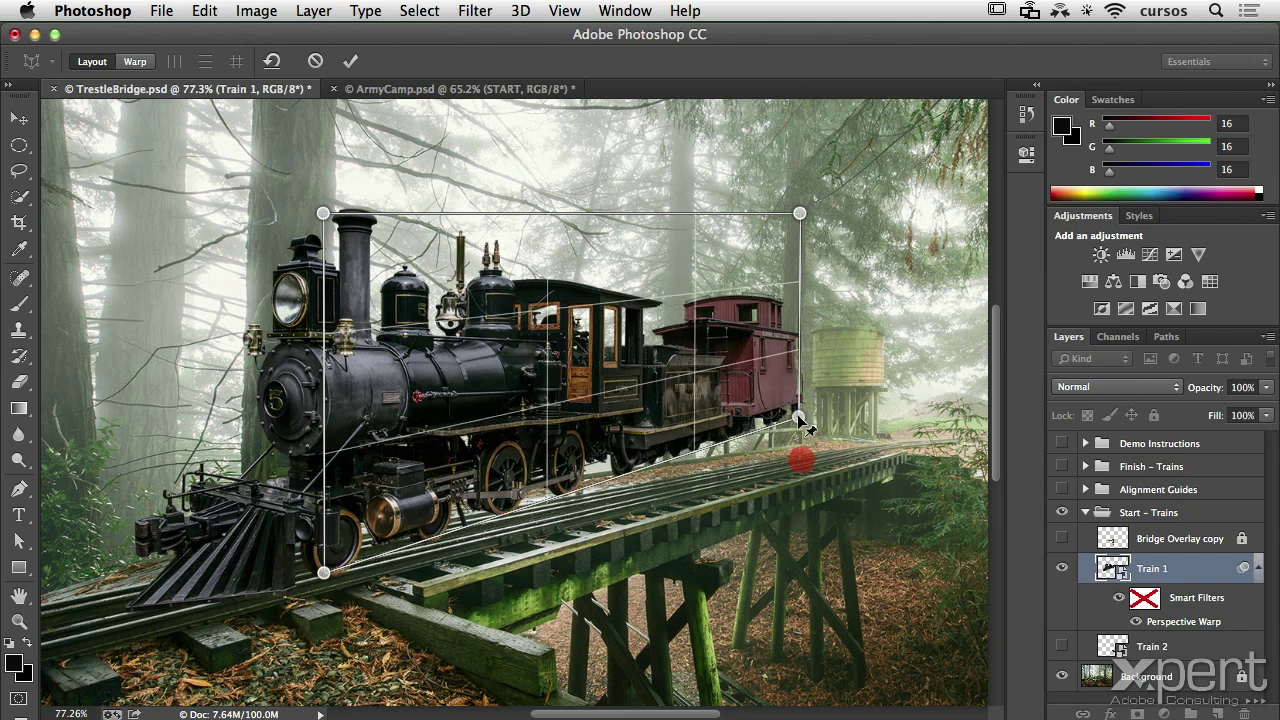
drag(324, 572, 331, 570)
drag(800, 213, 801, 216)
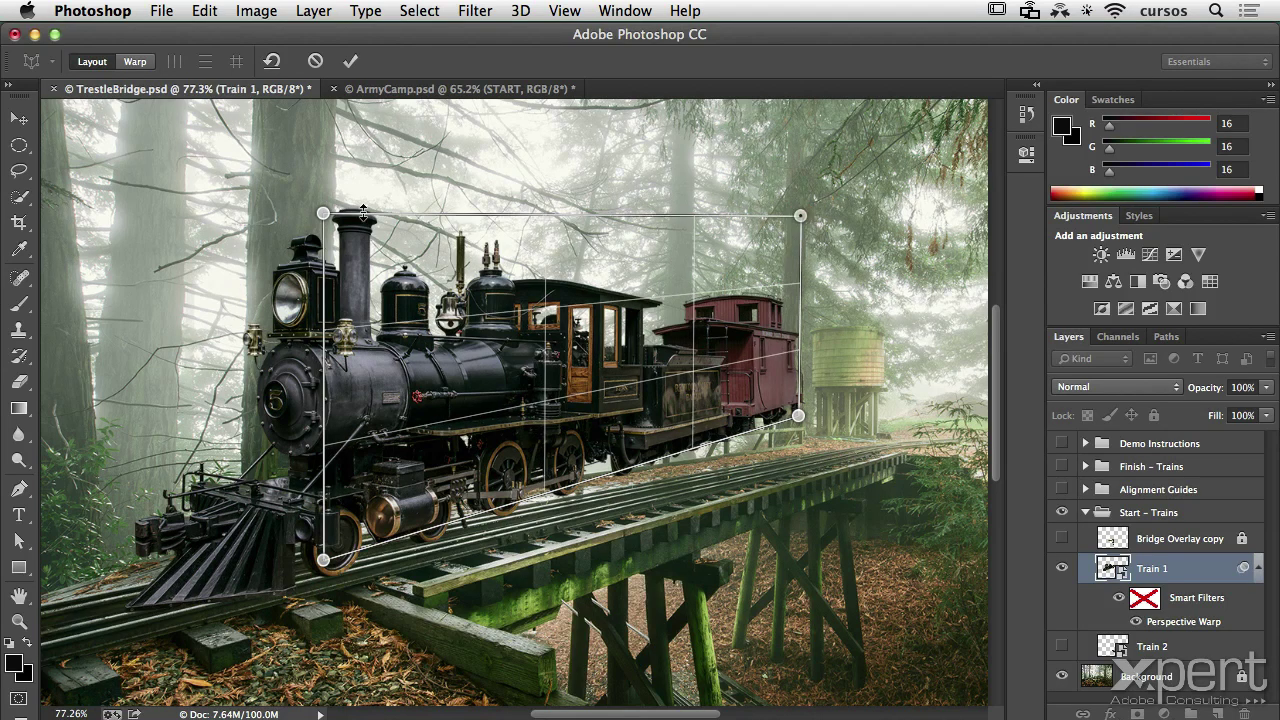
drag(322, 213, 314, 110)
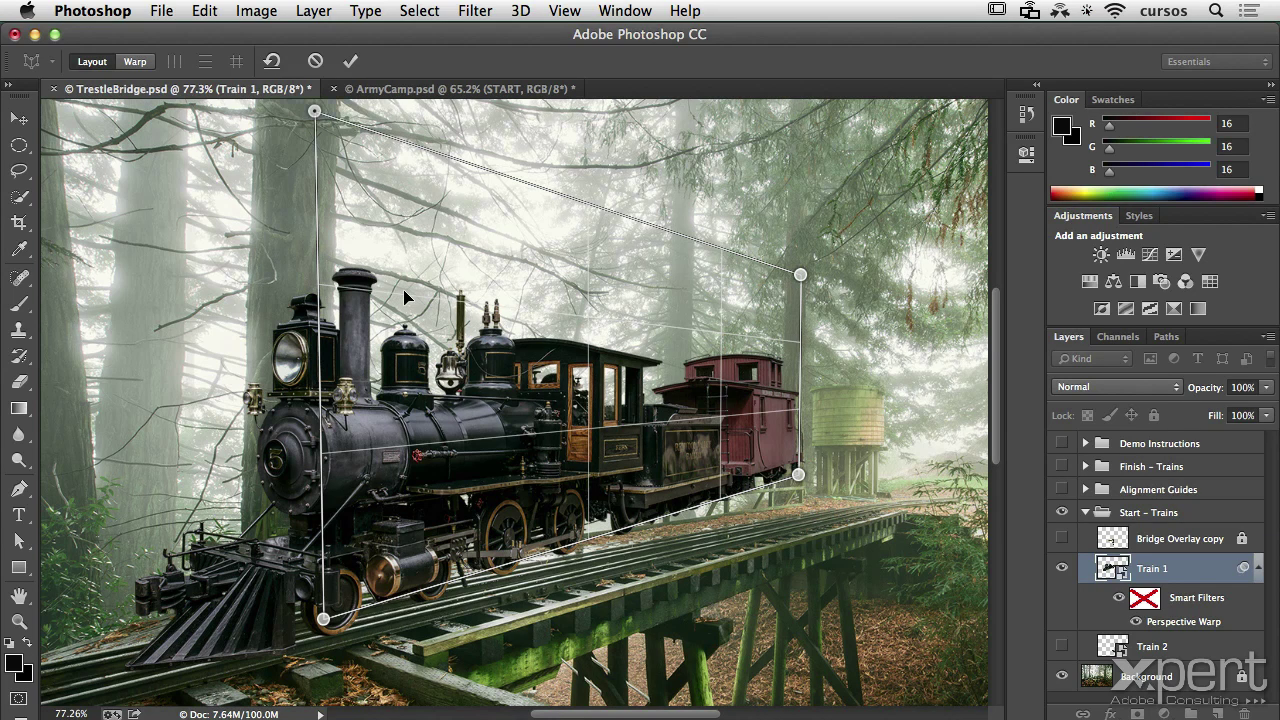
drag(314, 111, 314, 105)
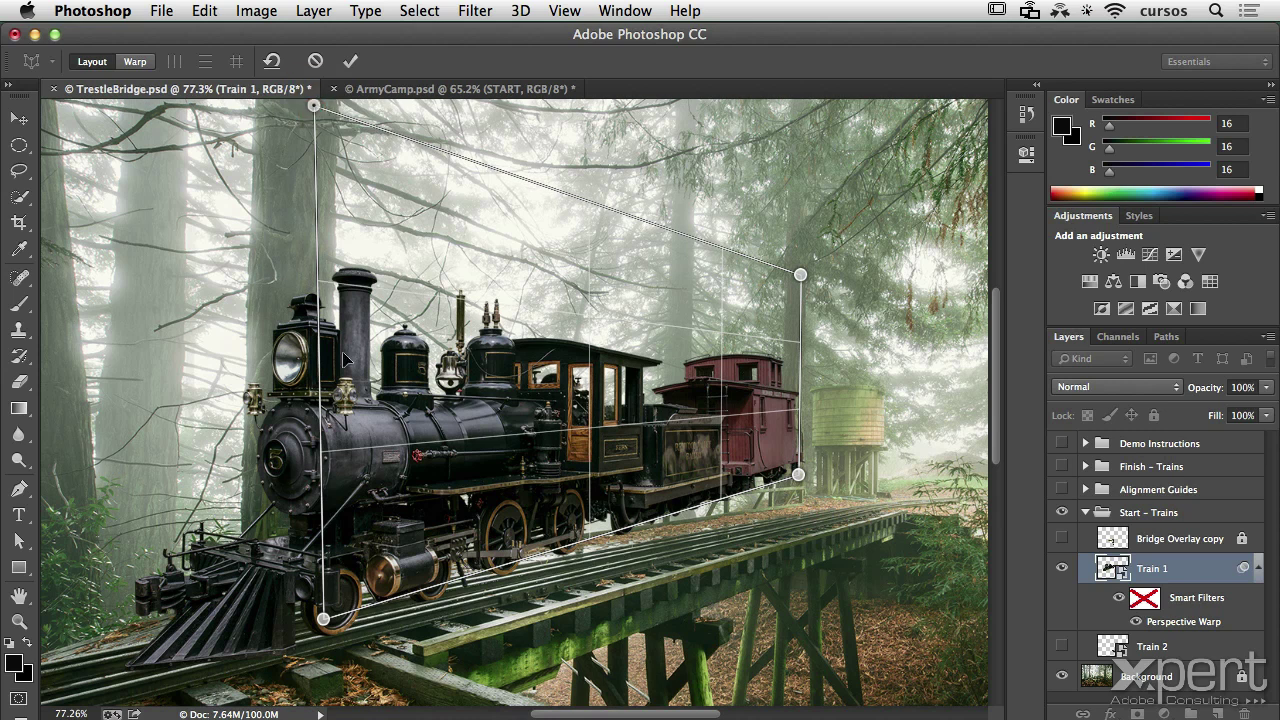
Step: Add a second layout quad over the locomotive's front, joined to the first at the smokestack, and adjust its outer corners
drag(107, 141, 150, 248)
mouse_move(196, 310)
mouse_down()
mouse_move(306, 606)
mouse_move(322, 600)
mouse_up()
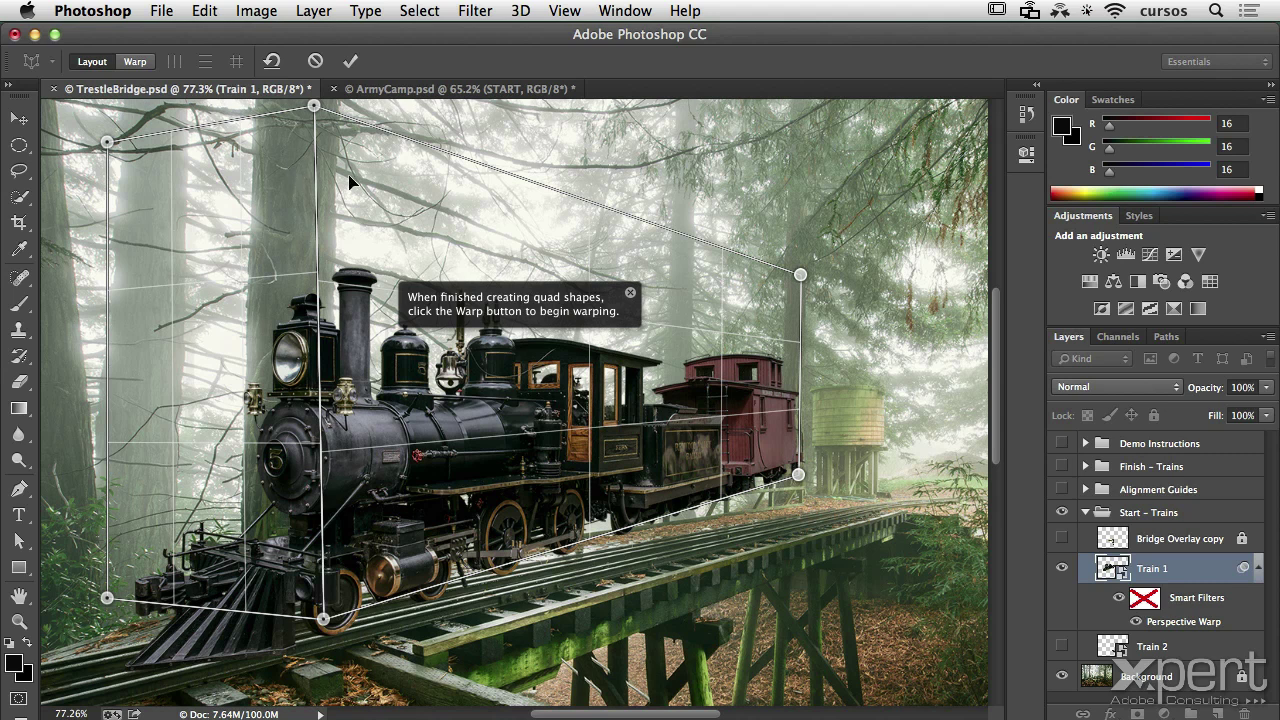
drag(107, 598, 102, 569)
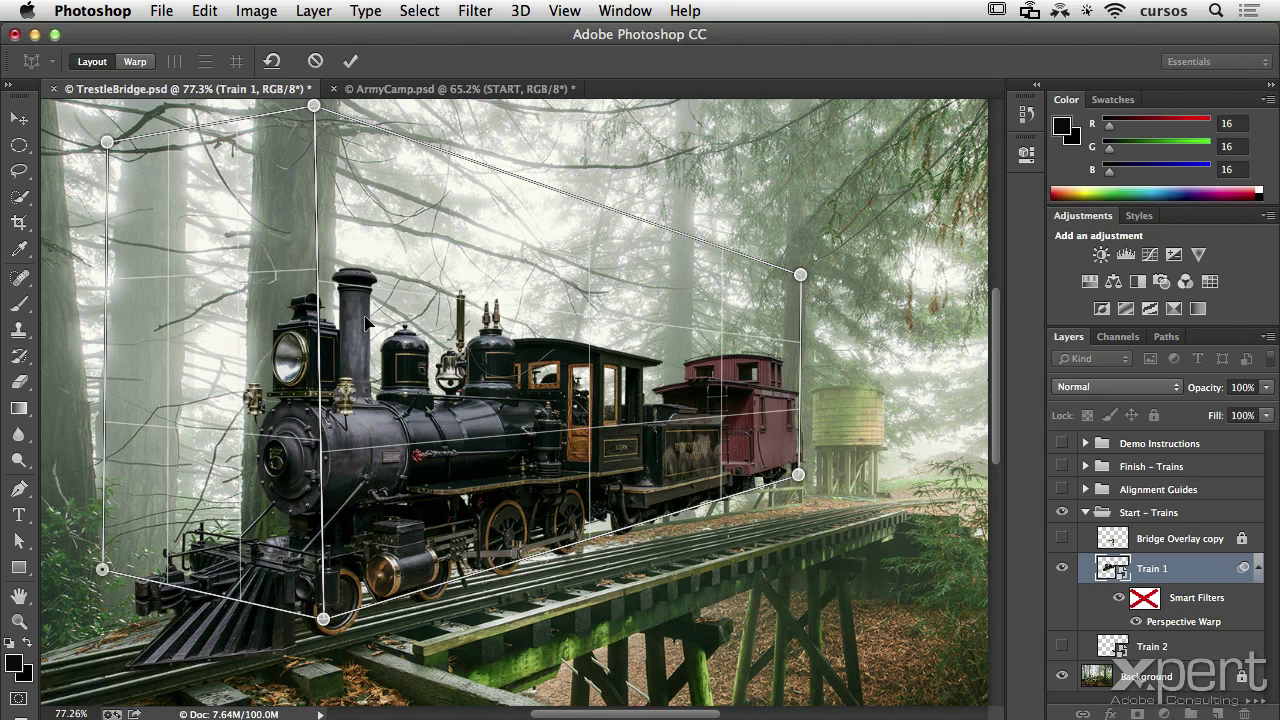
drag(104, 141, 105, 148)
Step: Switch to Warp mode, lower the caboose's bottom pin onto the rails, raise the front wheel's pin slightly, and apply the Perspective Warp
key(super+minus)
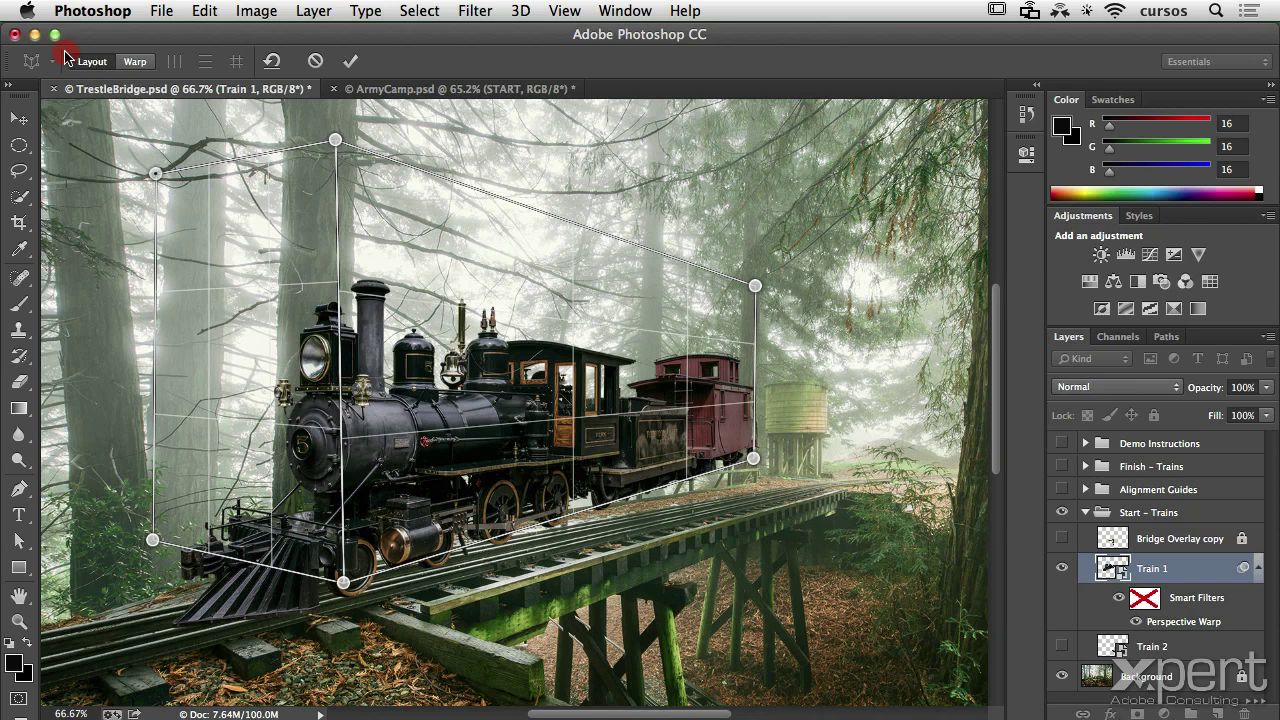
click(136, 62)
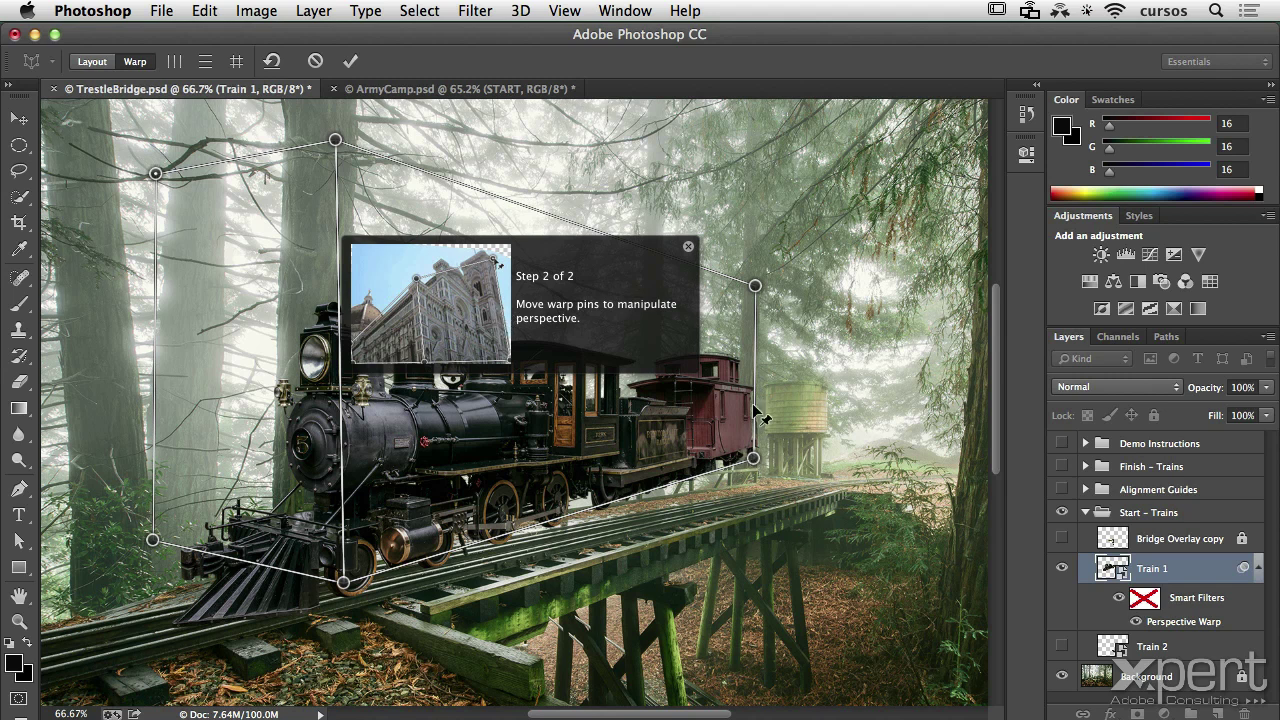
click(686, 245)
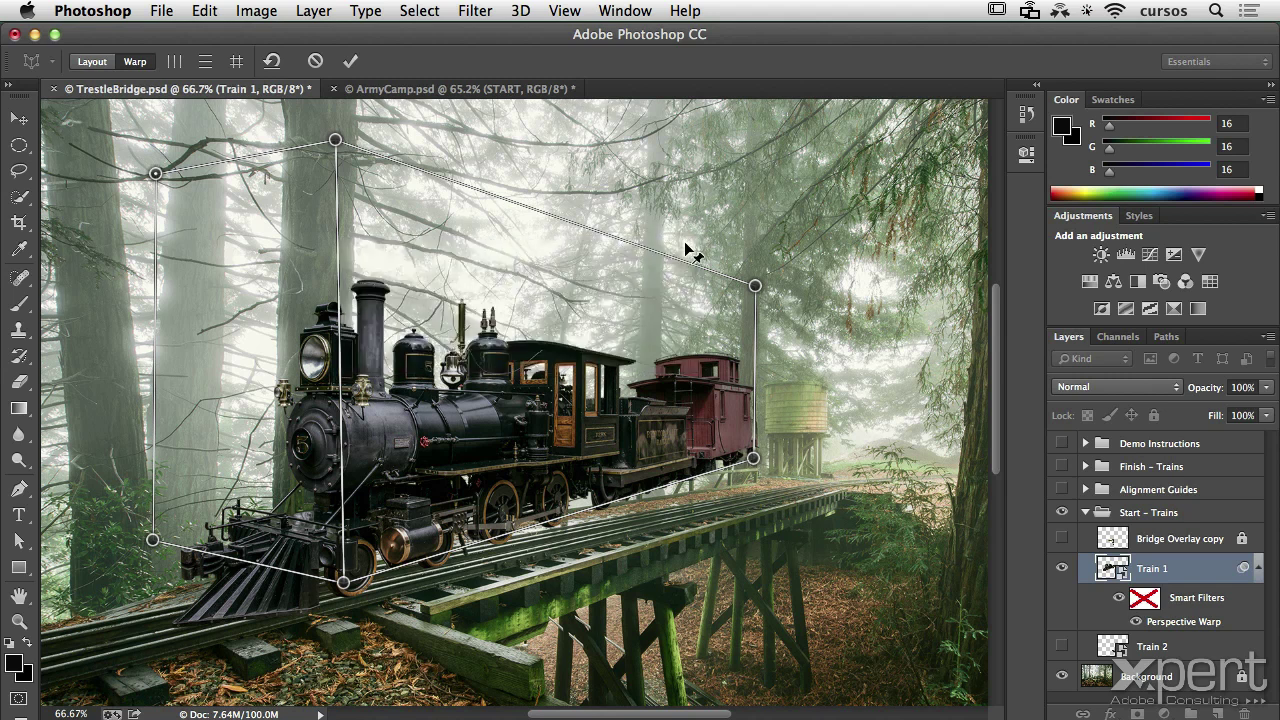
drag(754, 458, 758, 495)
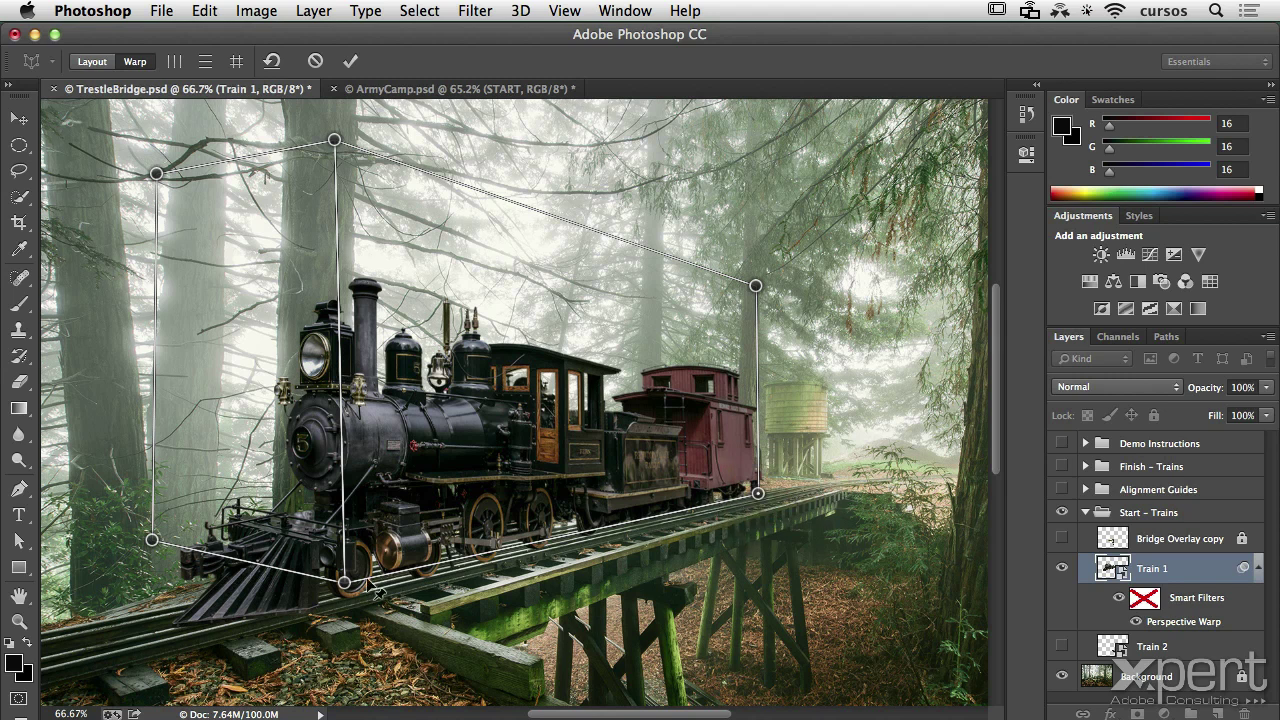
drag(352, 593, 352, 572)
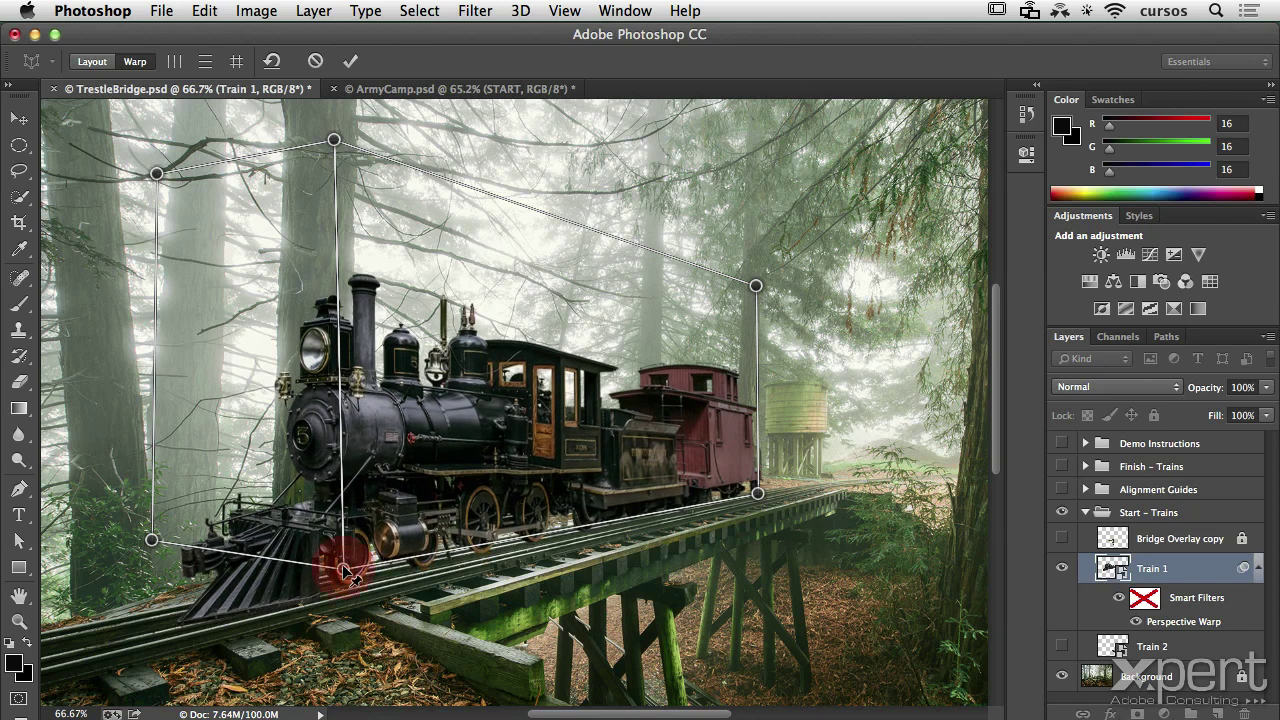
click(17, 122)
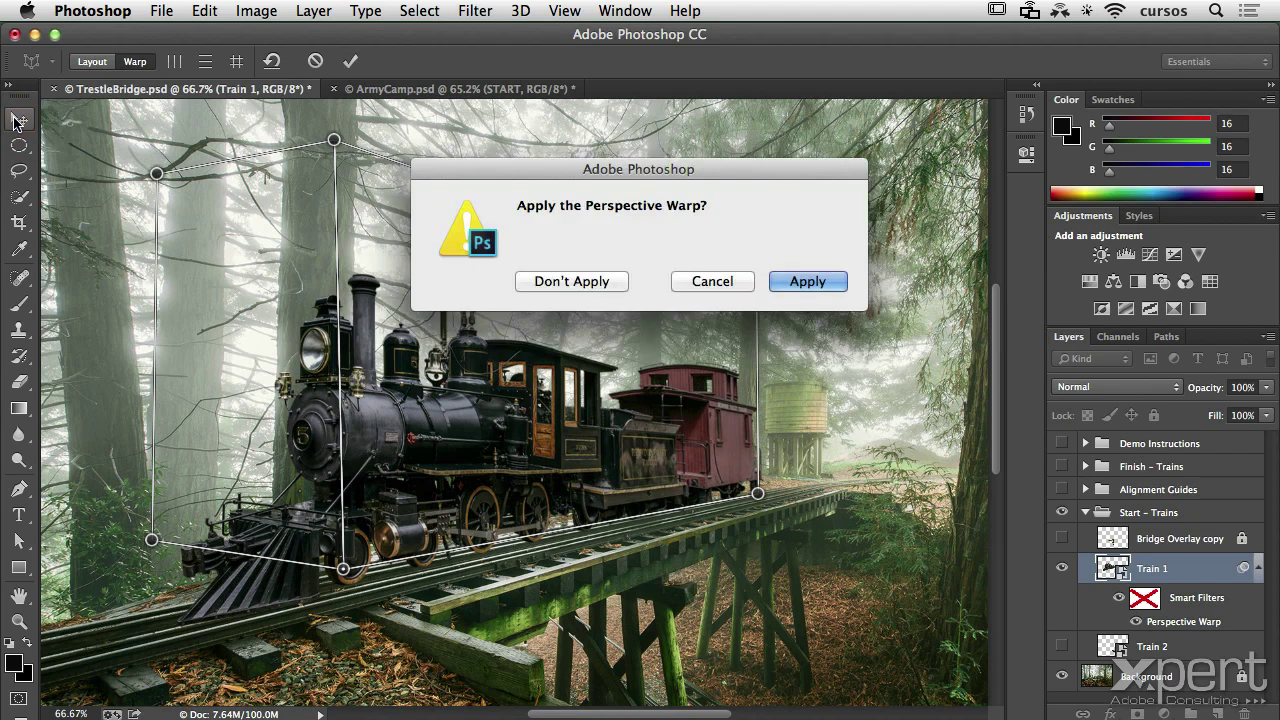
click(840, 285)
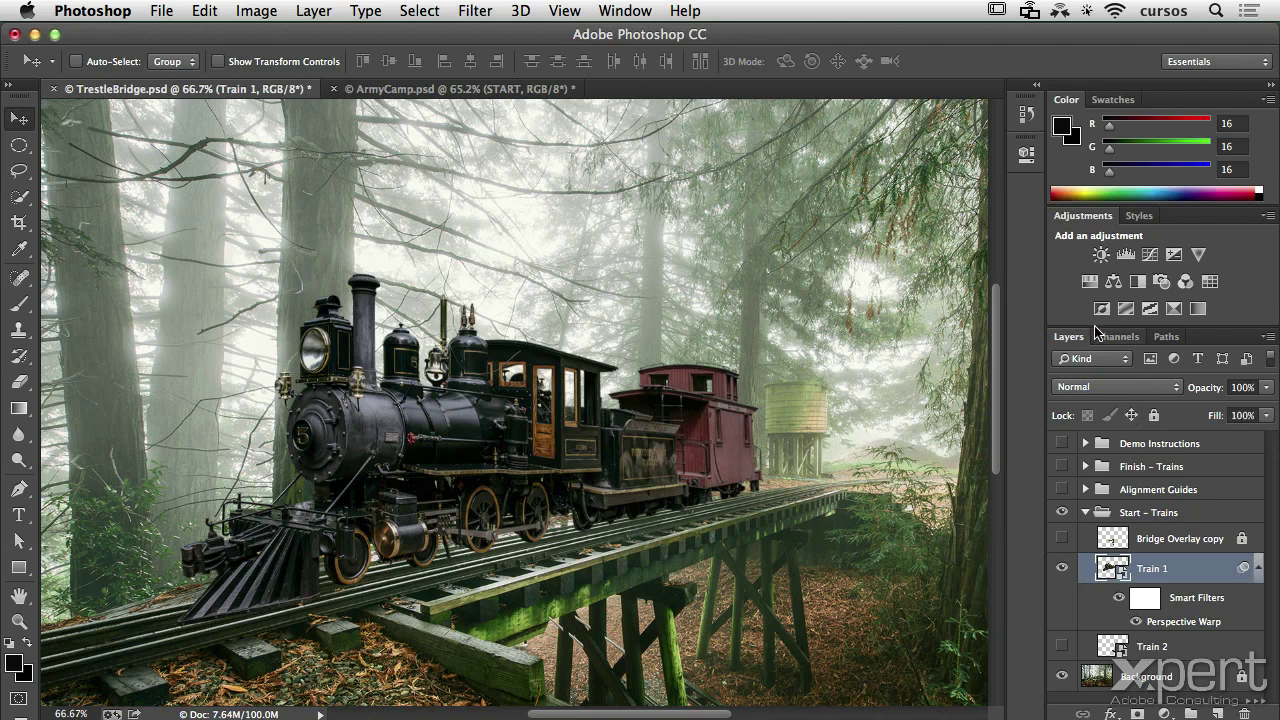
Step: Compare Train 1 with its Perspective Warp smart filter off and on, and reopen the warp to review its pins
click(1136, 622)
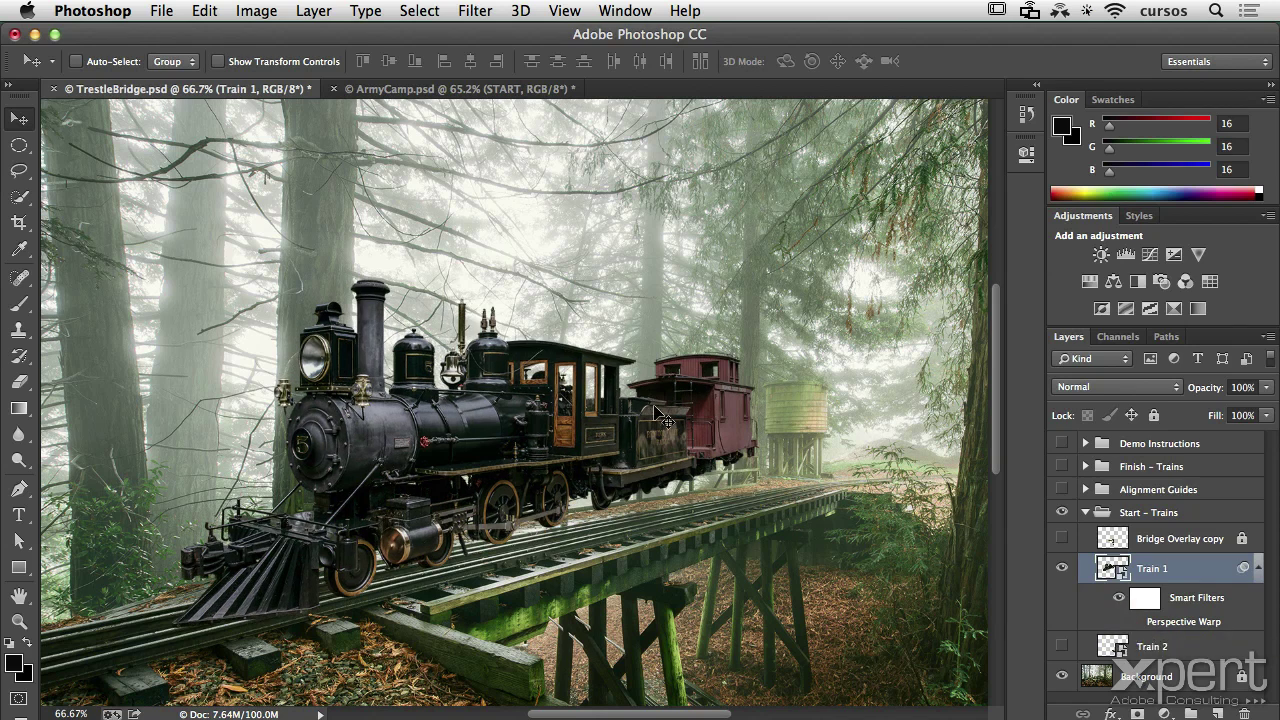
click(1136, 622)
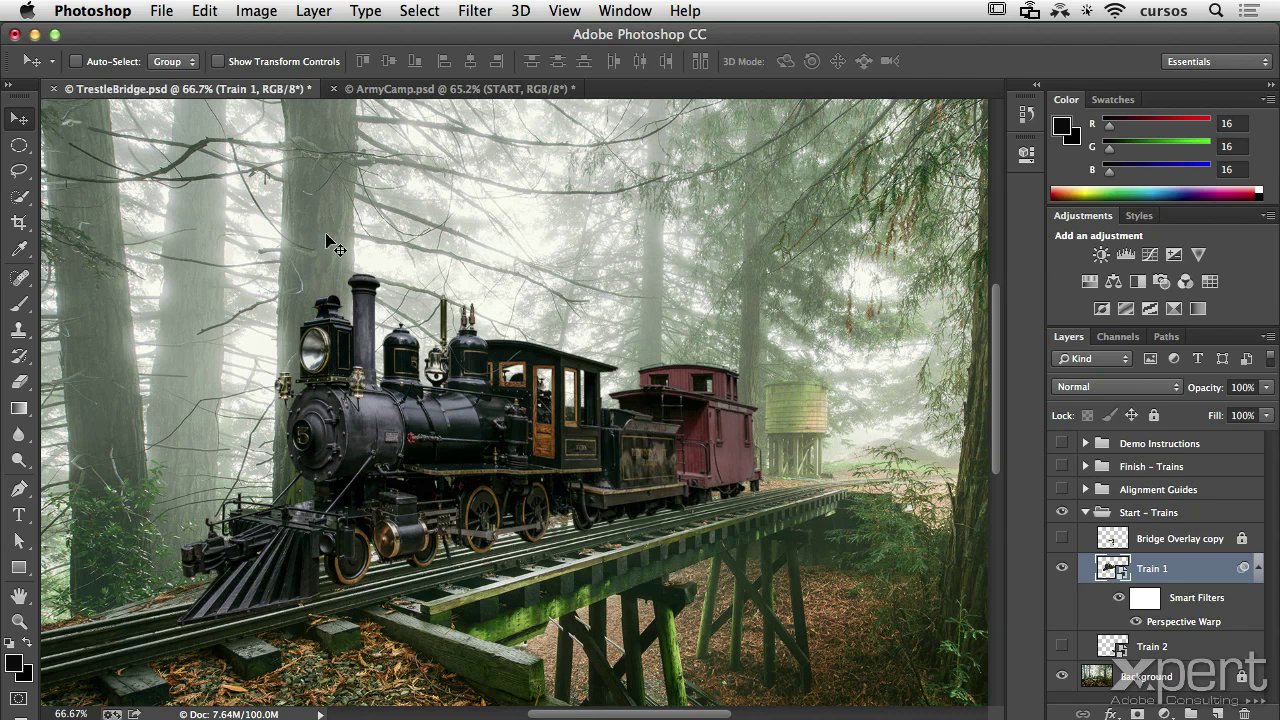
click(204, 10)
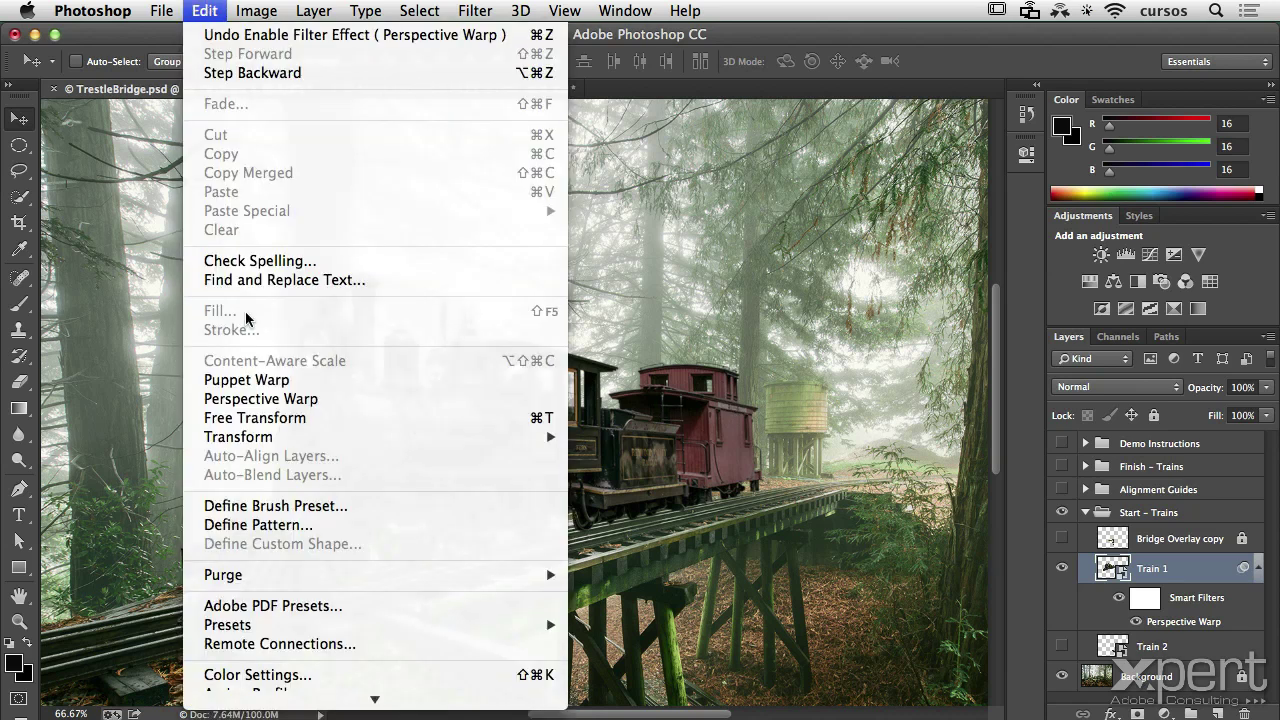
click(339, 403)
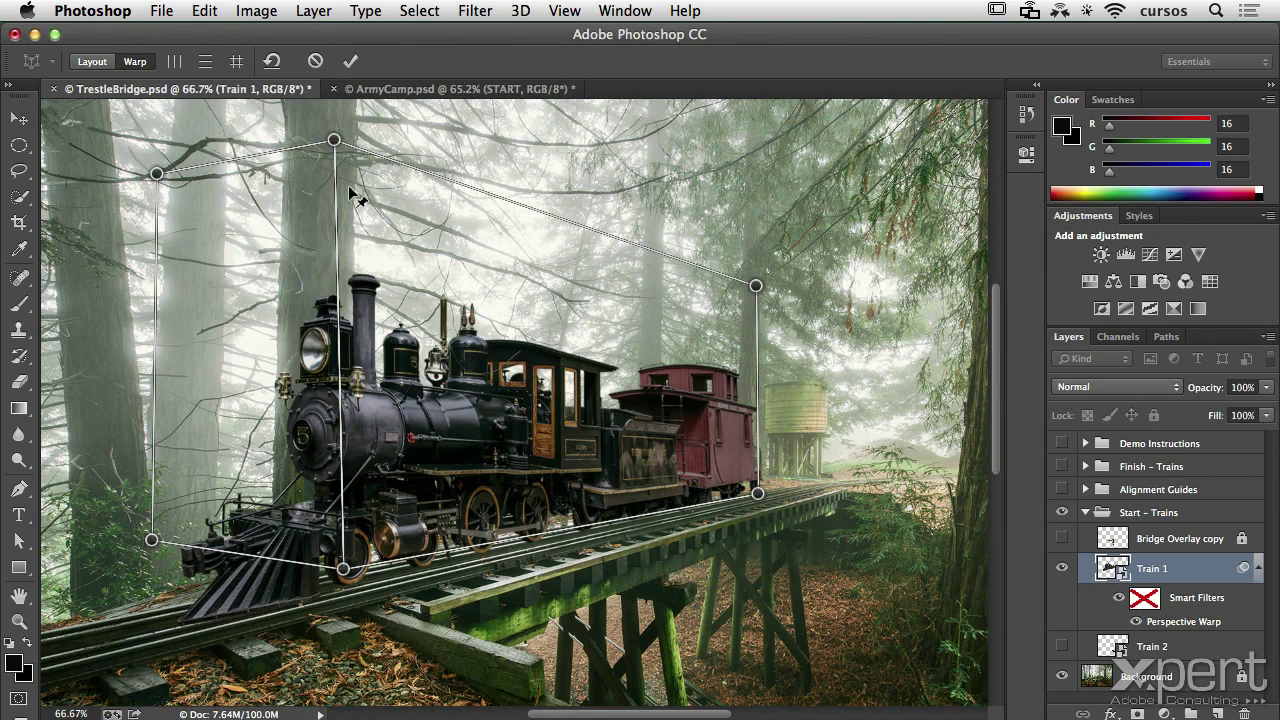
key(Return)
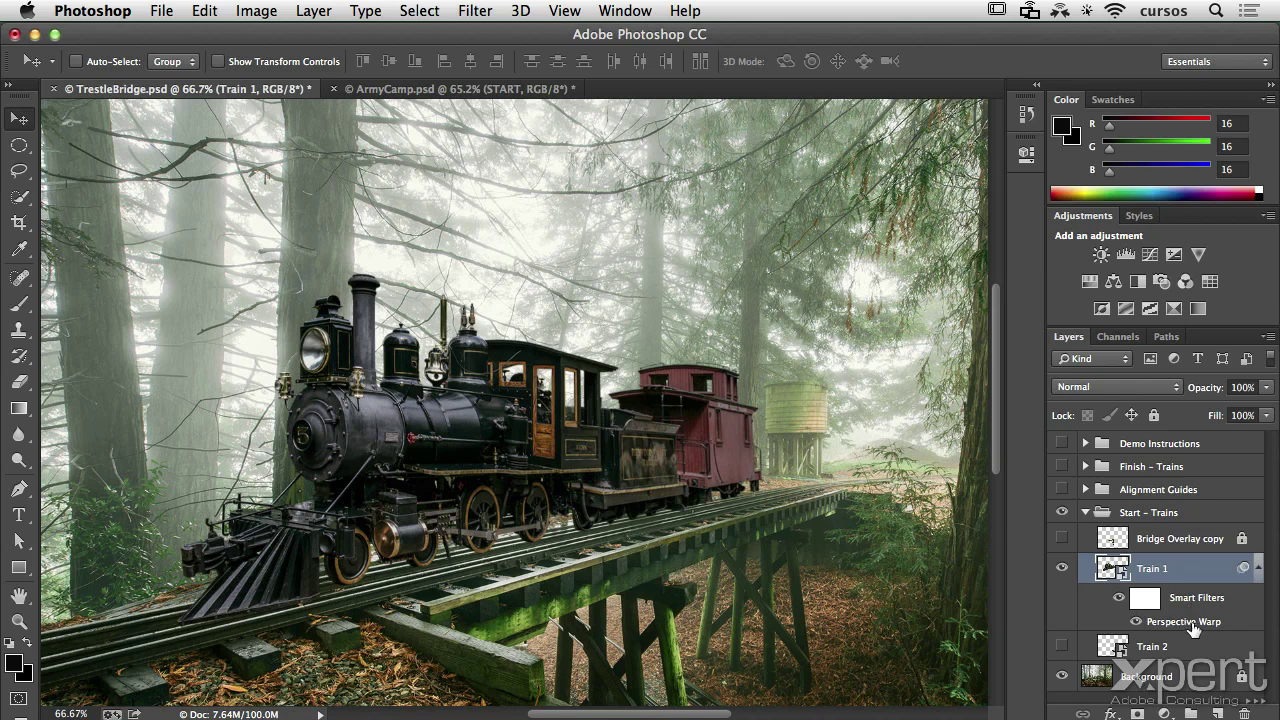
Step: Reopen Train 1's Perspective Warp, try lowering the pin at the front wheel, and undo the move
double_click(1185, 622)
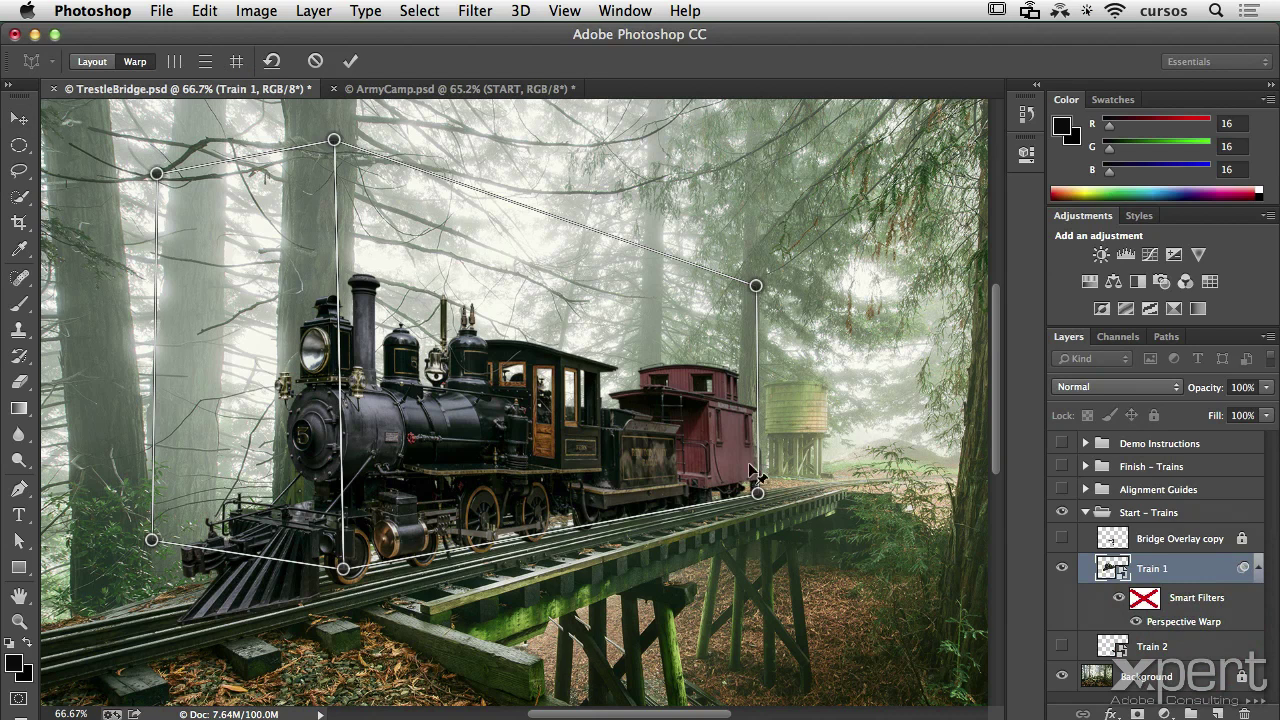
click(345, 569)
drag(345, 570, 345, 611)
scroll(375, 615, left, 1)
key(super+z)
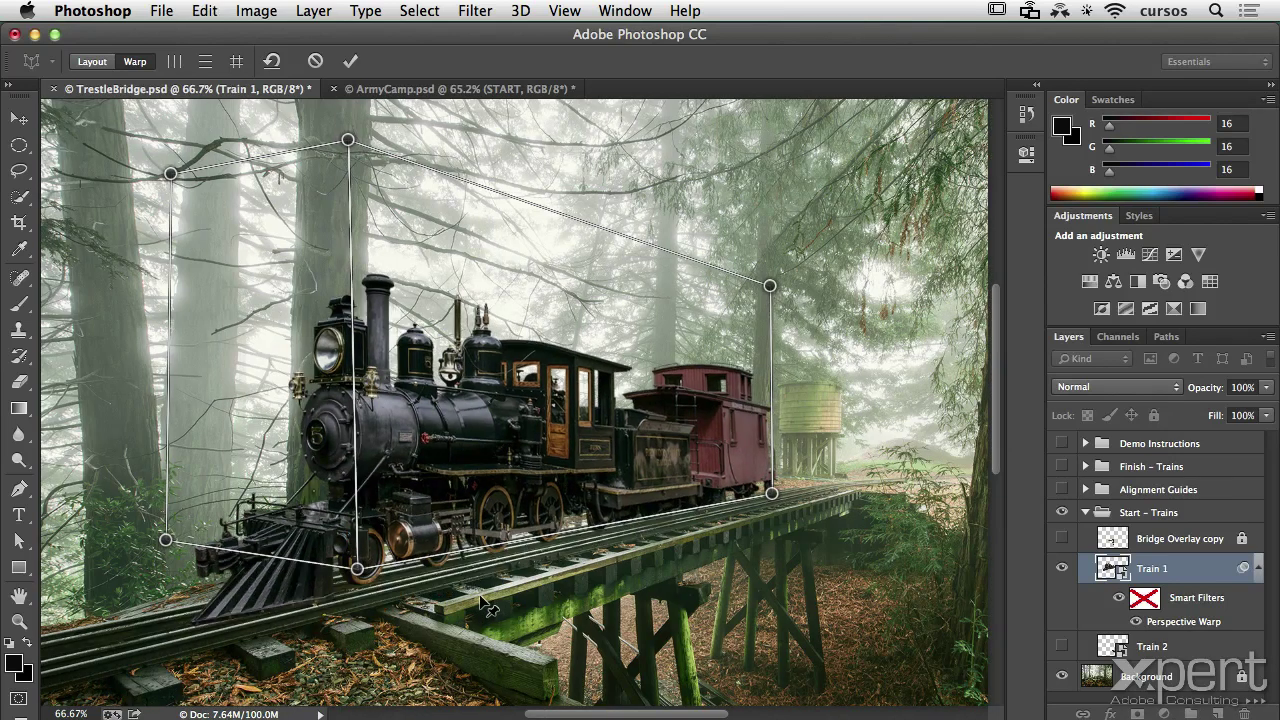
click(19, 118)
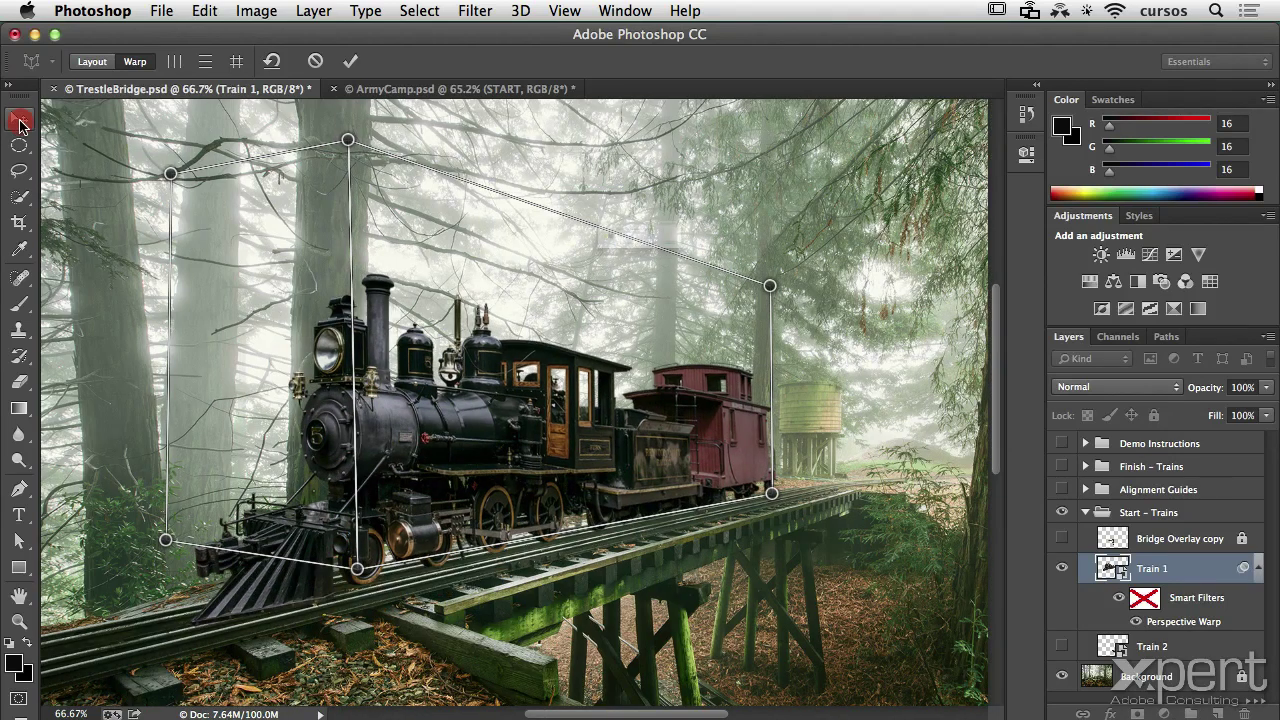
click(830, 284)
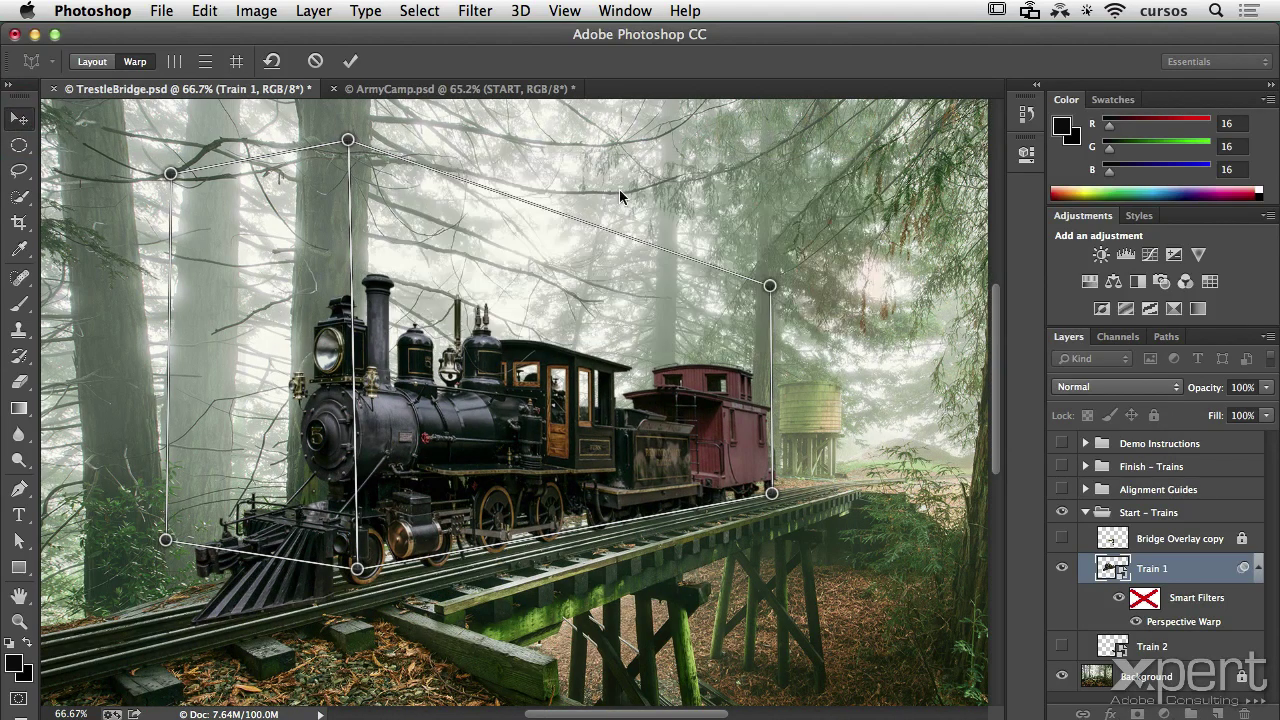
Step: Switch to the ArmyCamp.psd document and convert its START layer to a smart object
click(413, 90)
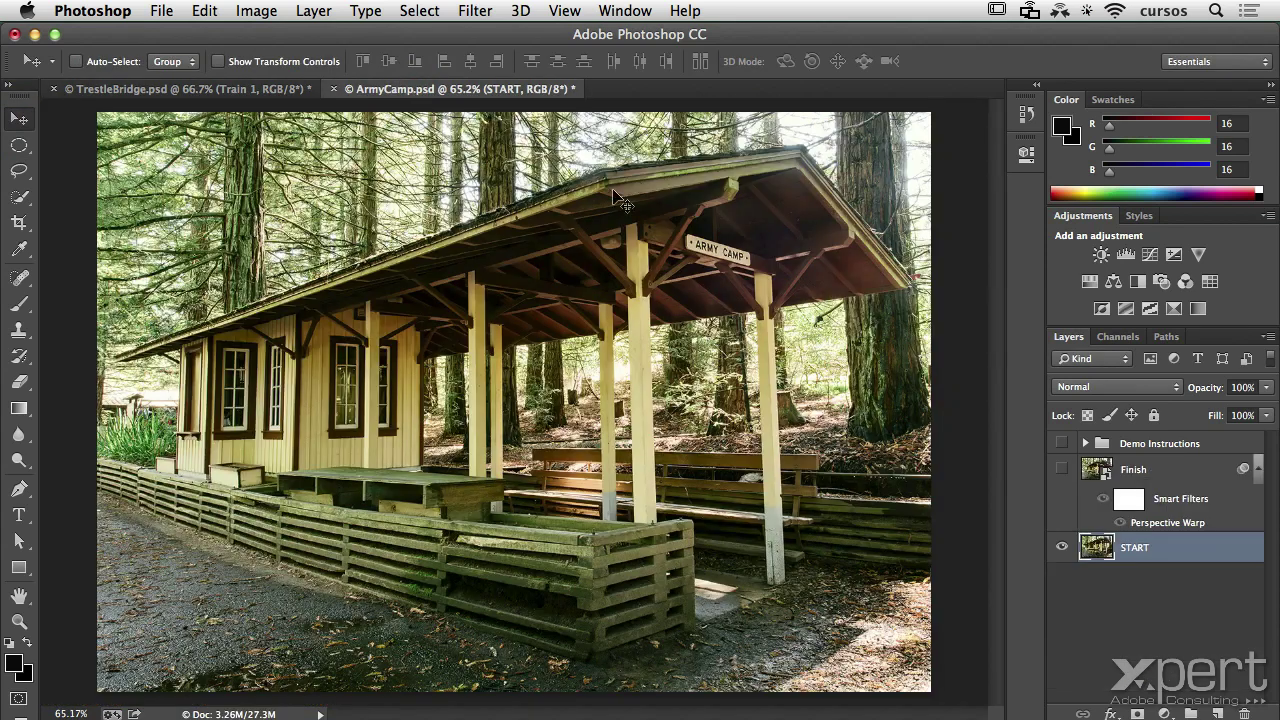
click(240, 90)
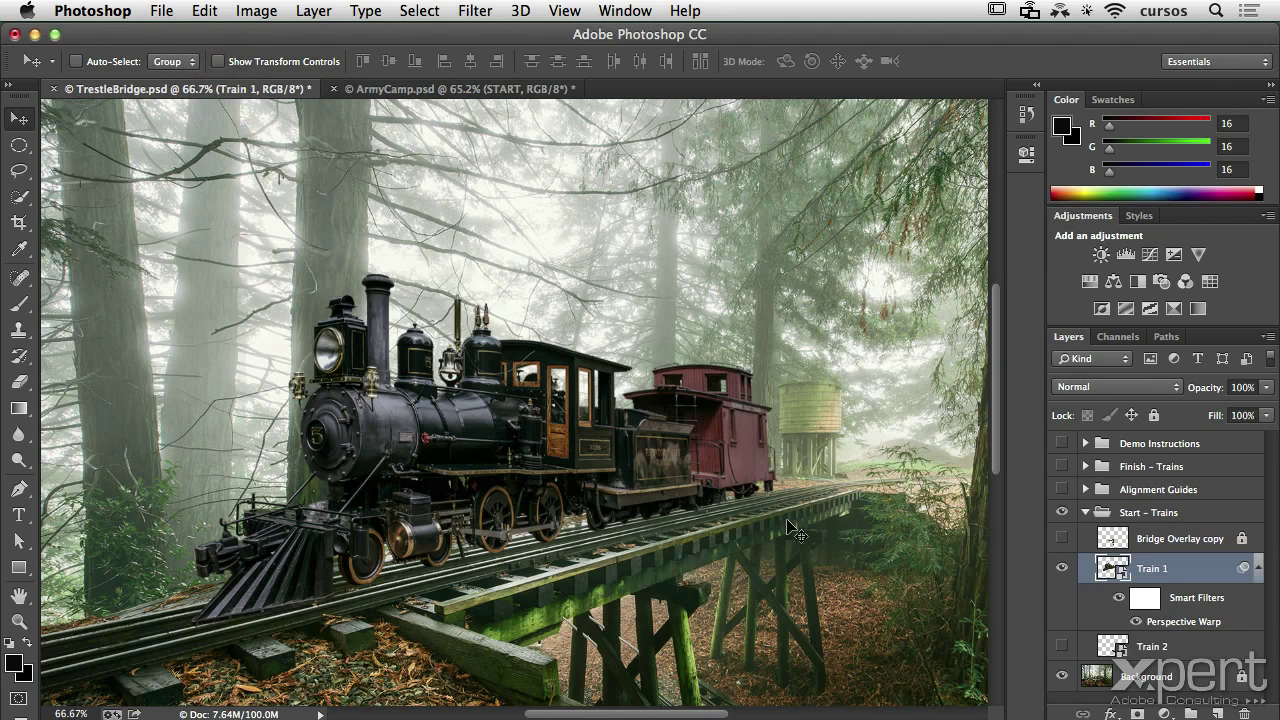
click(454, 89)
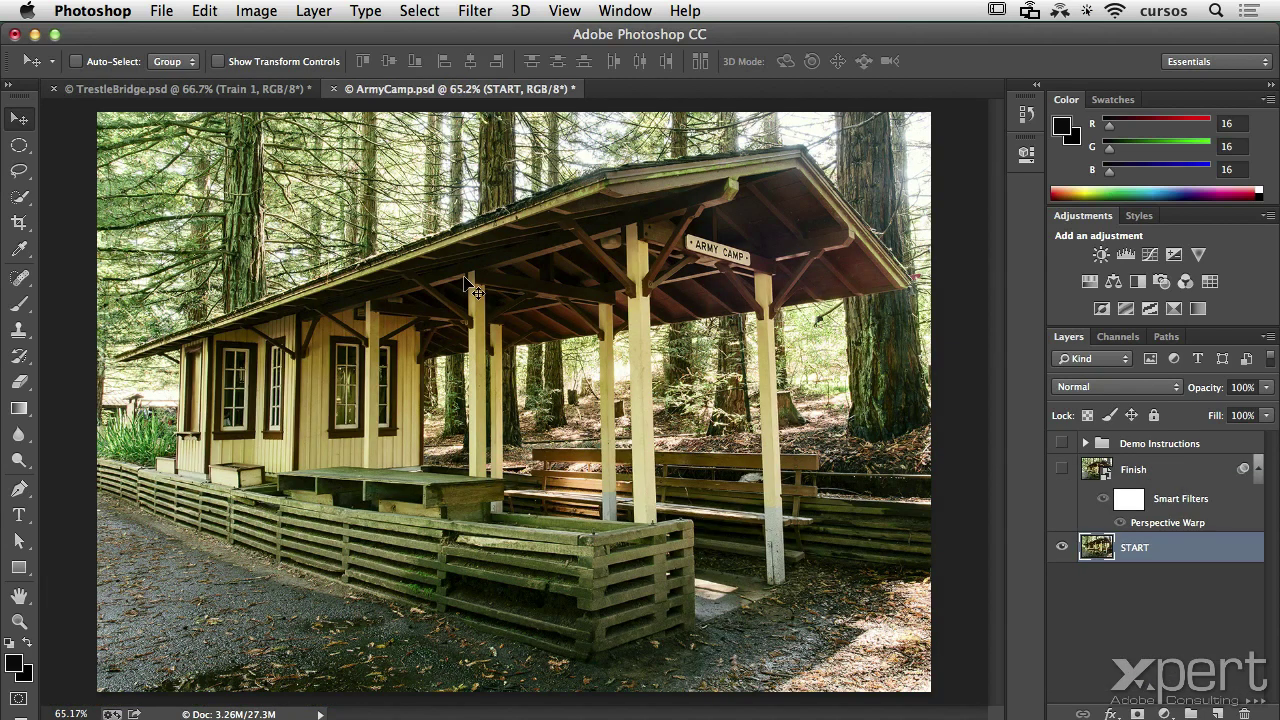
key(super+minus)
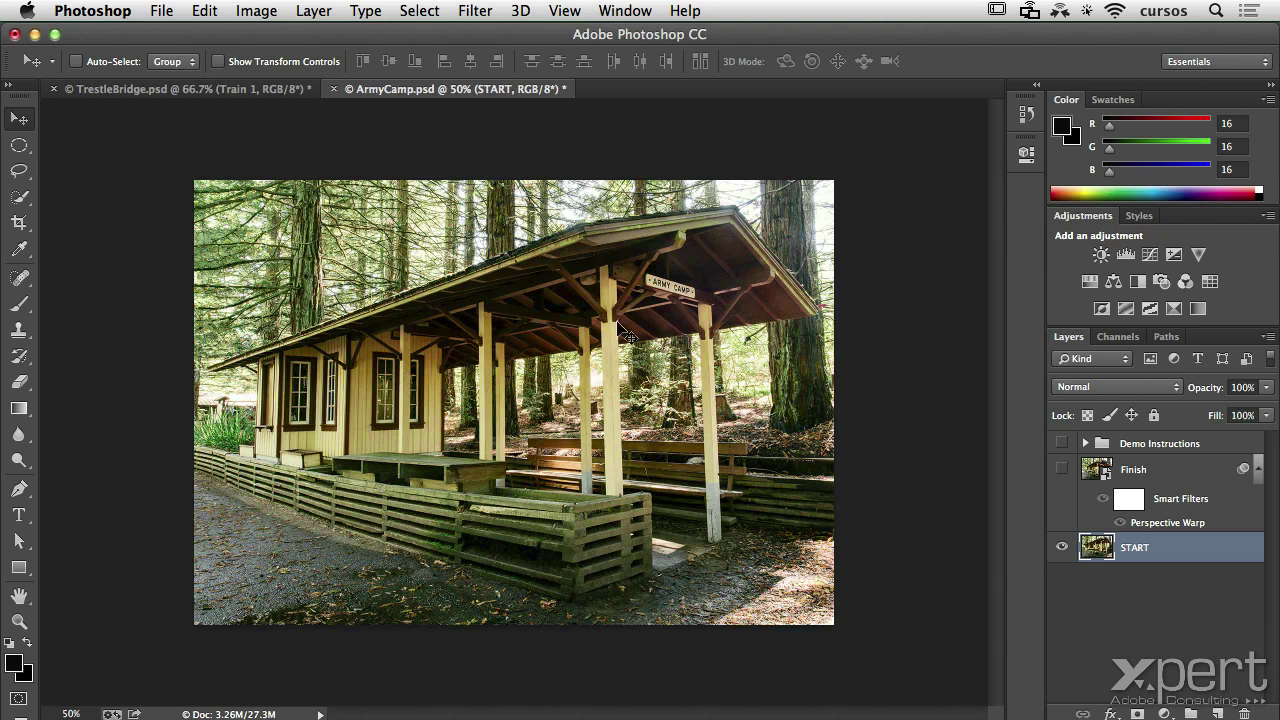
click(204, 12)
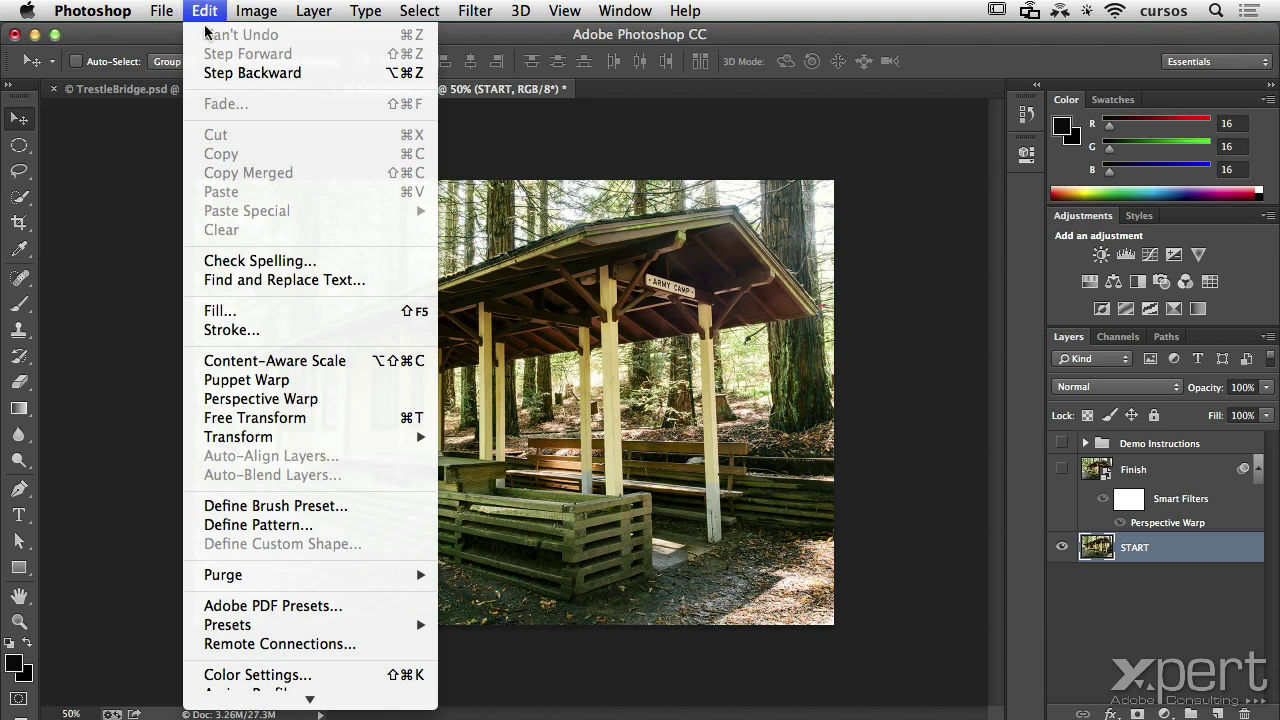
click(310, 400)
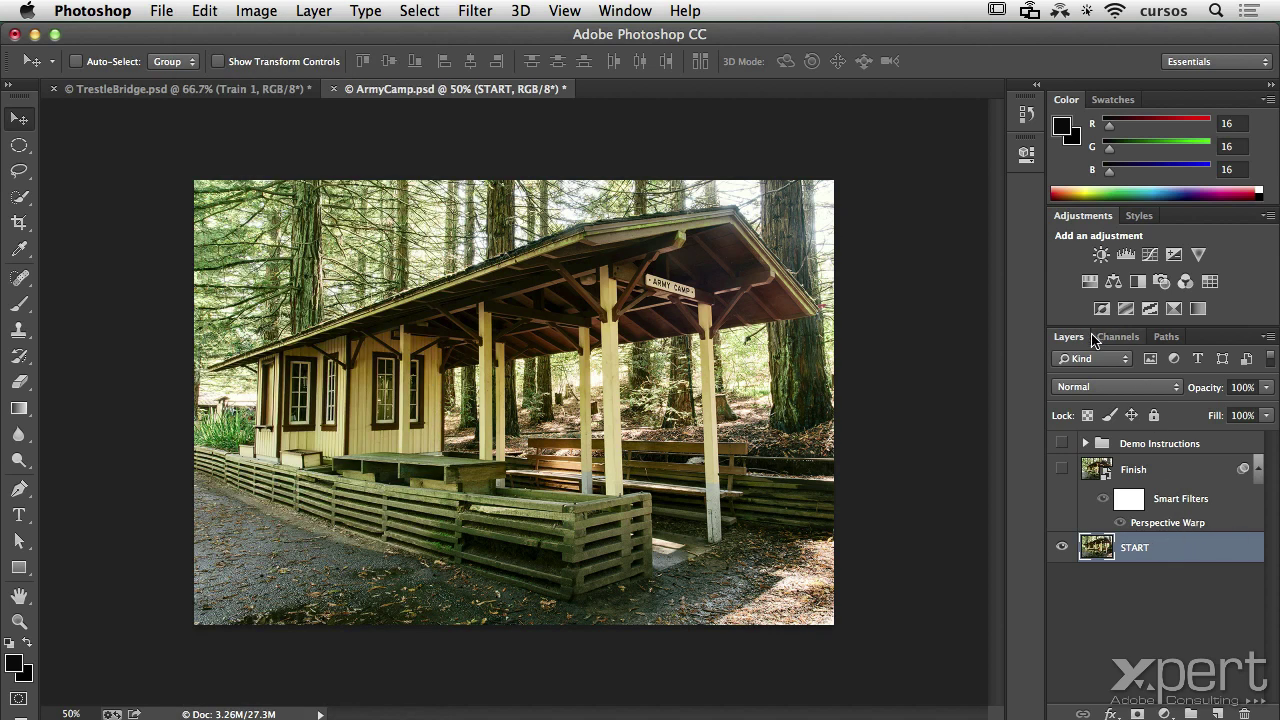
right_click(1177, 556)
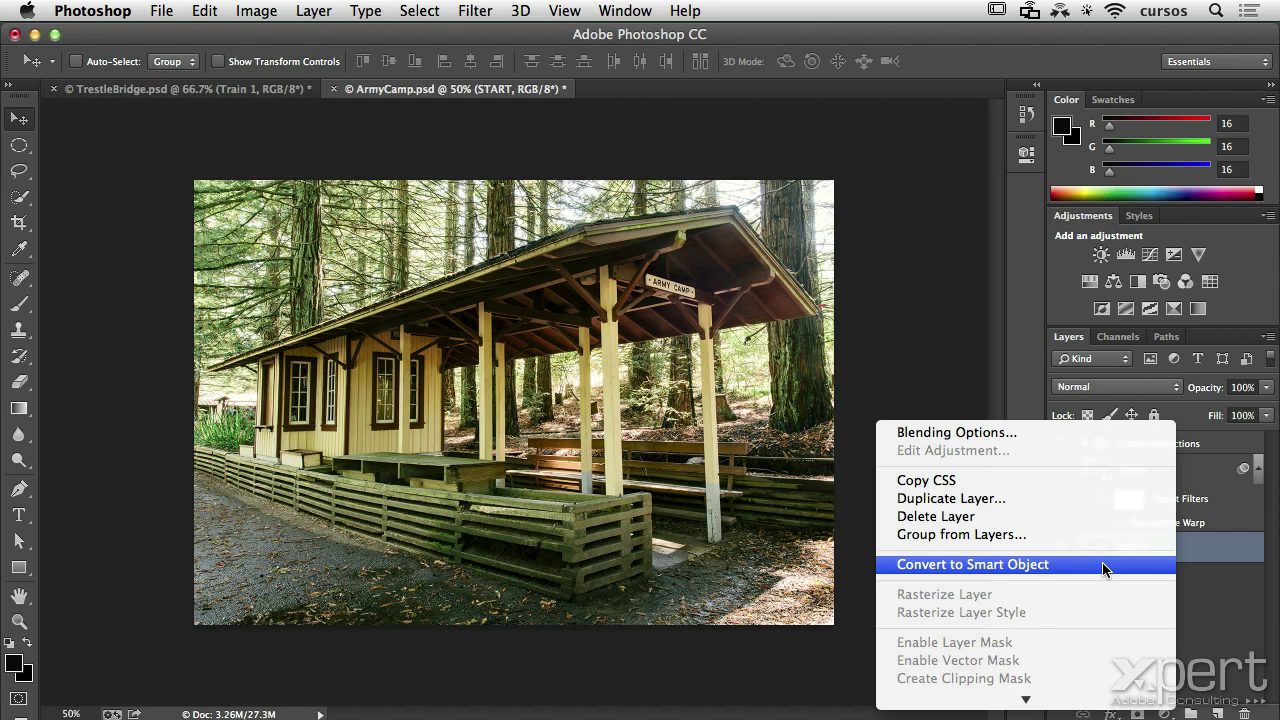
click(1096, 566)
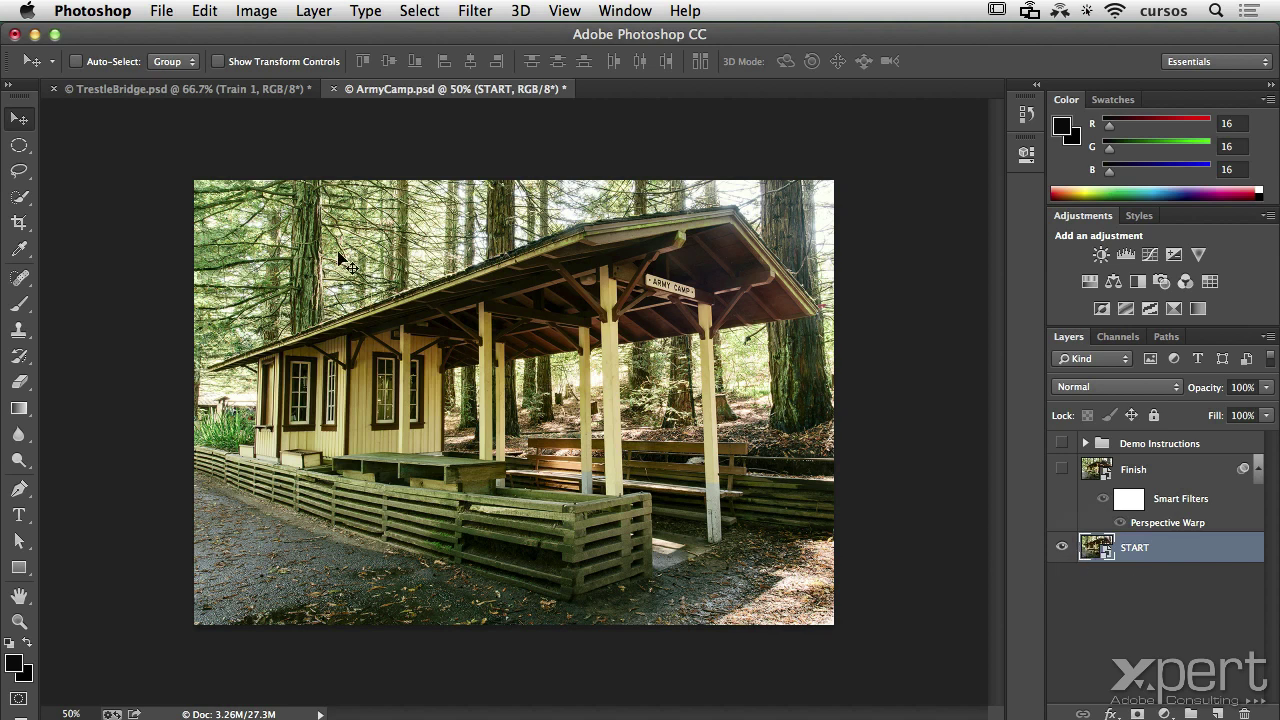
Step: Start Perspective Warp on START and fit a quad to the shelter's long side, from the roofline to the fence base
click(199, 9)
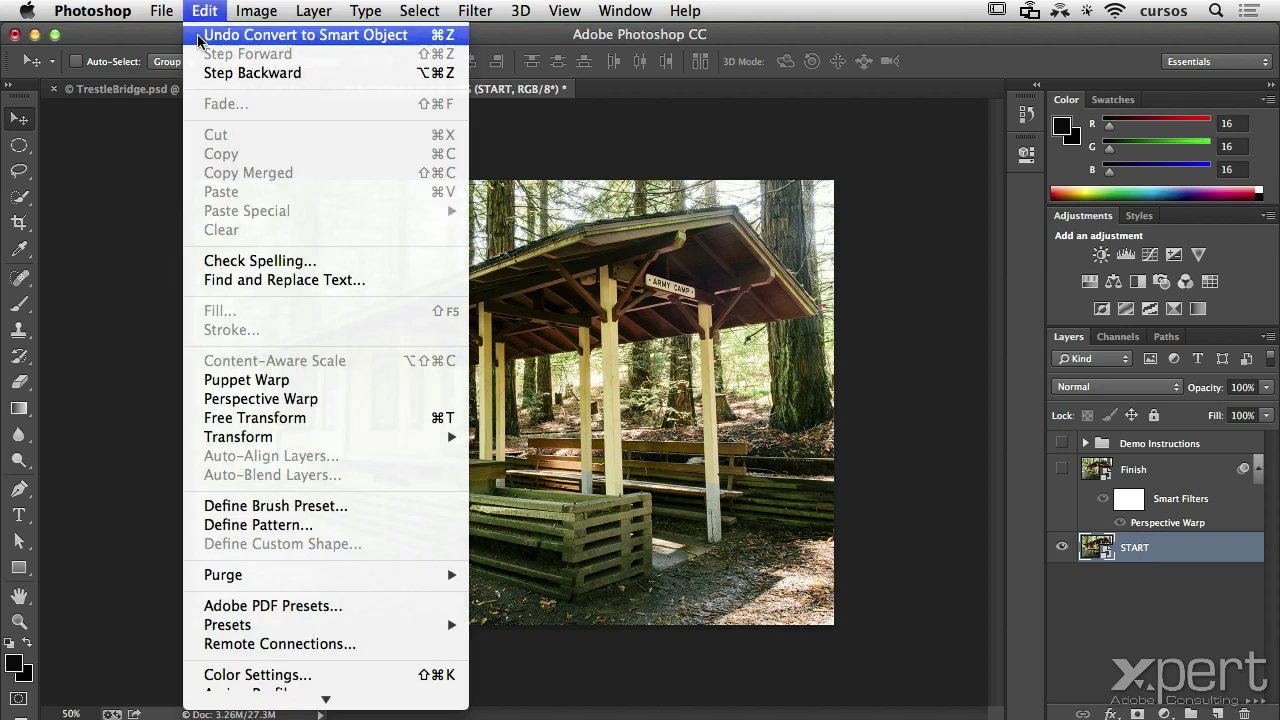
click(263, 400)
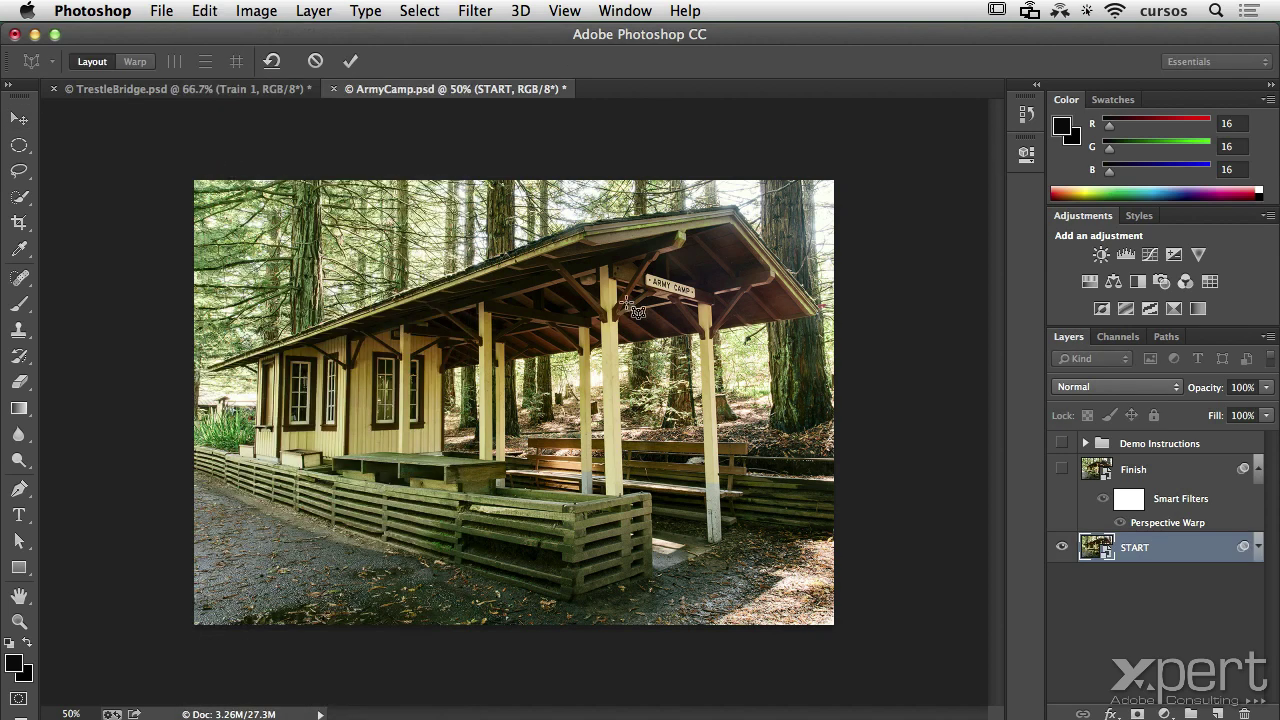
drag(586, 228, 215, 487)
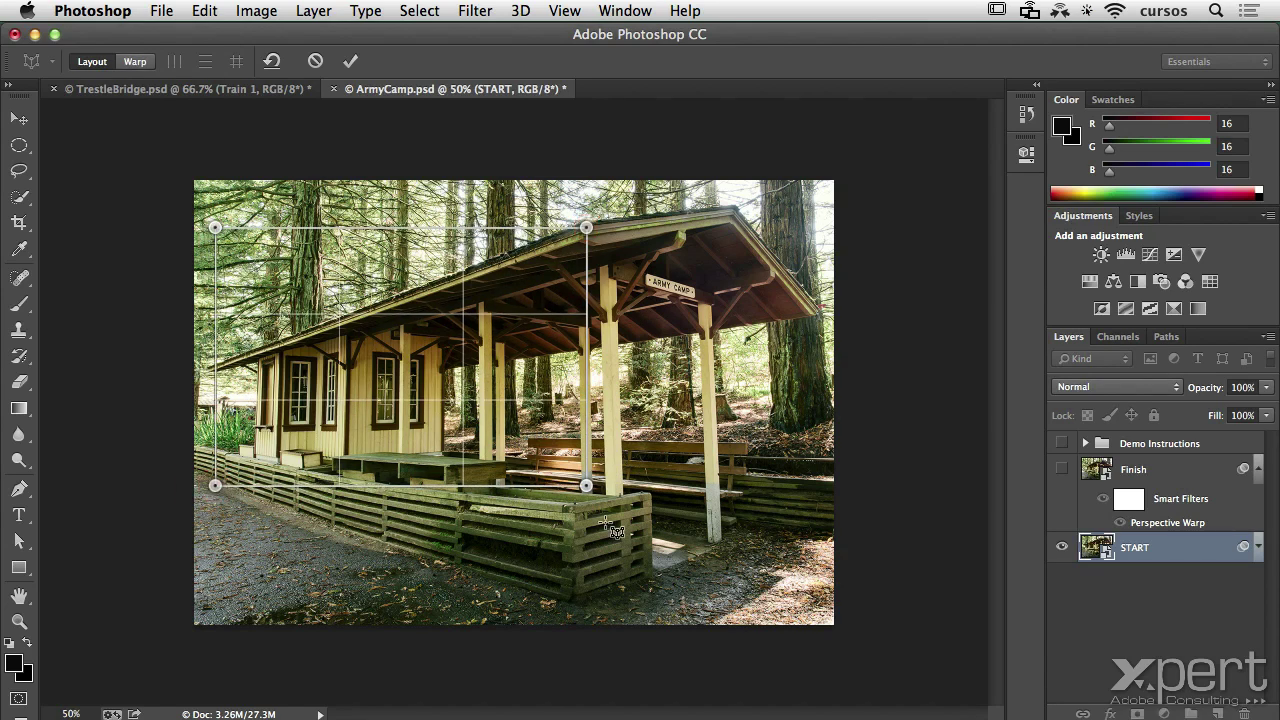
drag(584, 488, 593, 600)
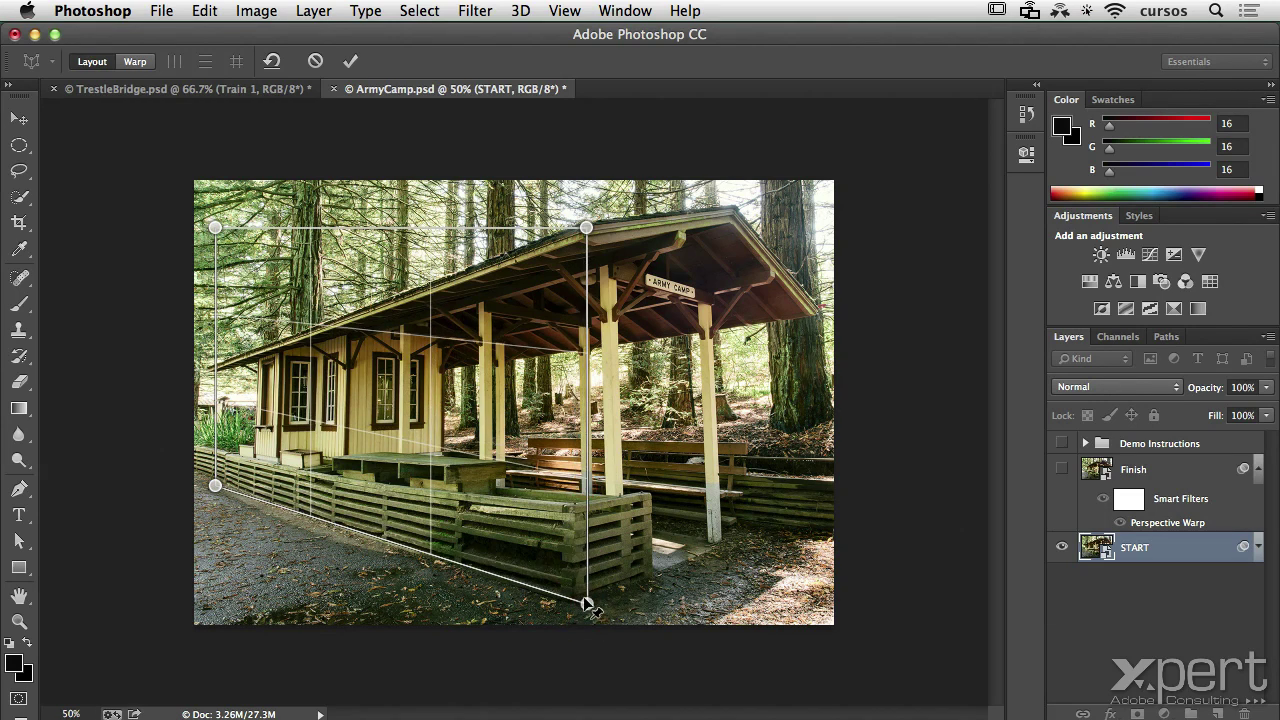
click(215, 487)
drag(214, 486, 209, 484)
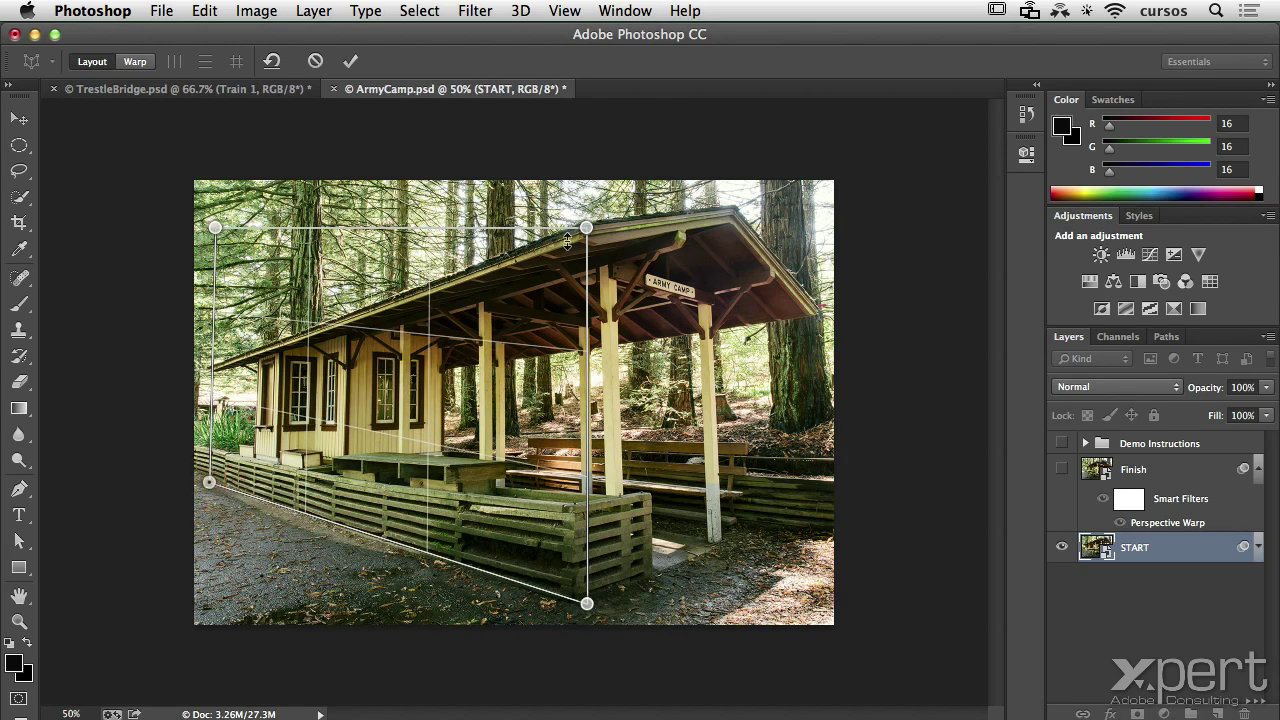
drag(215, 228, 212, 366)
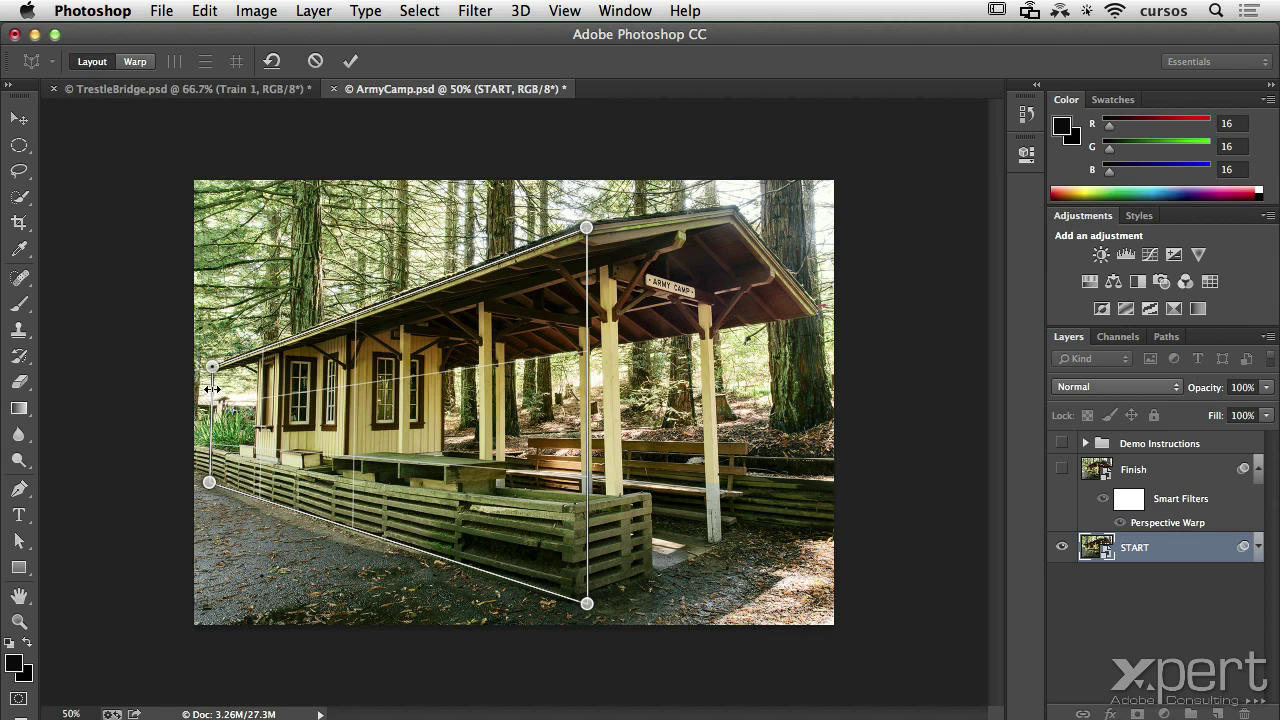
Step: Extend the quad's far edge along its perspective lines to just outside the image
drag(212, 388, 108, 388)
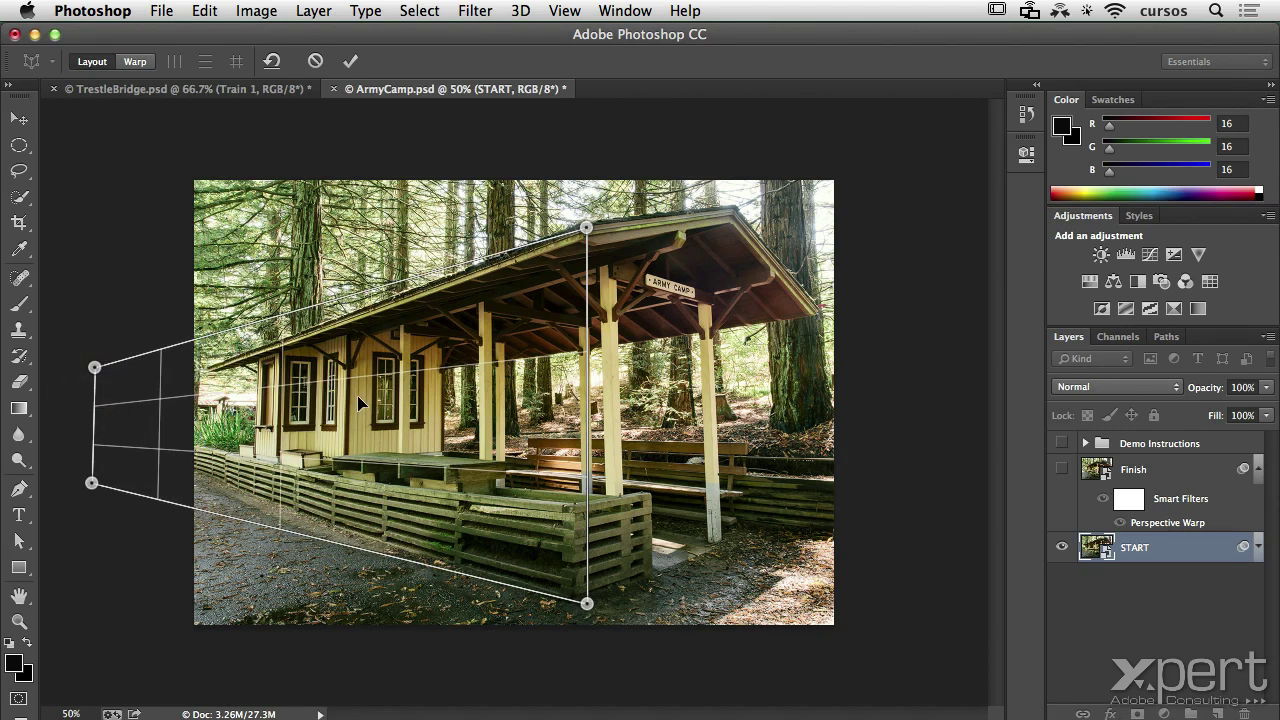
key(super+z)
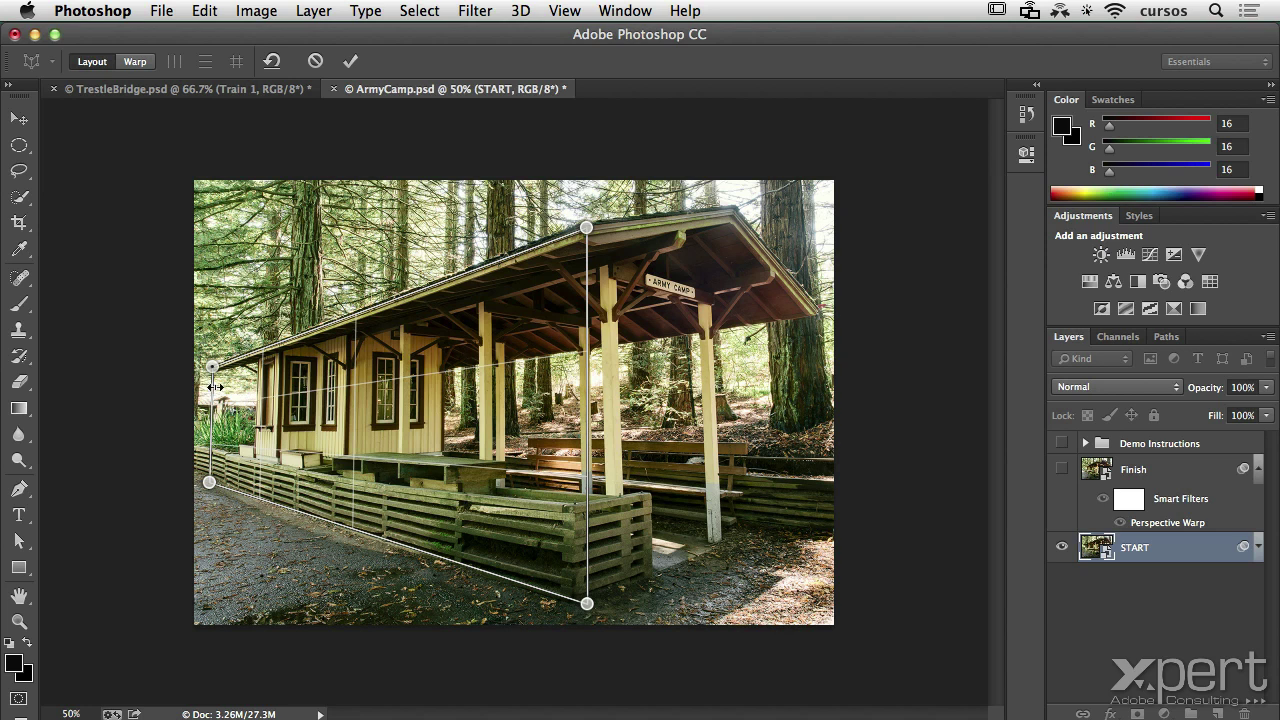
drag(212, 386, 181, 389)
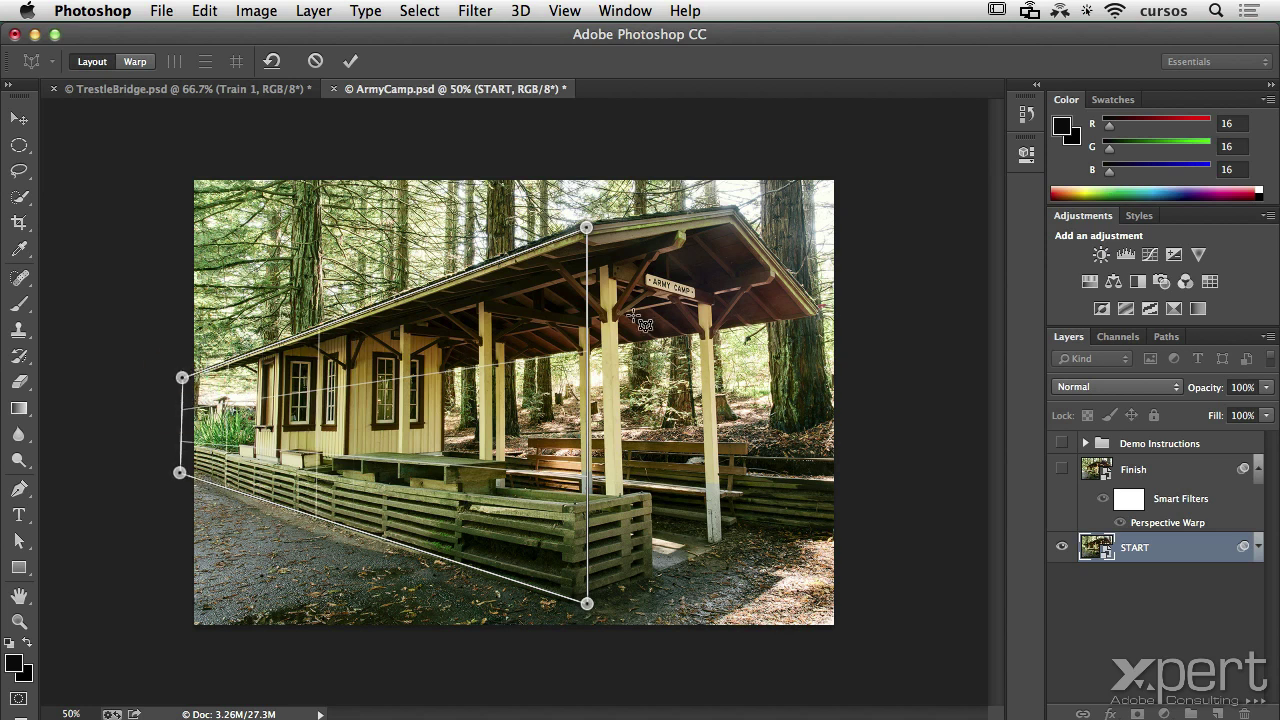
Step: Add a second quad over the shelter's front, join it to the first at the near corner, and raise its outer bottom corner to the ground line
mouse_move(626, 226)
mouse_down()
mouse_move(789, 580)
mouse_move(811, 591)
mouse_up()
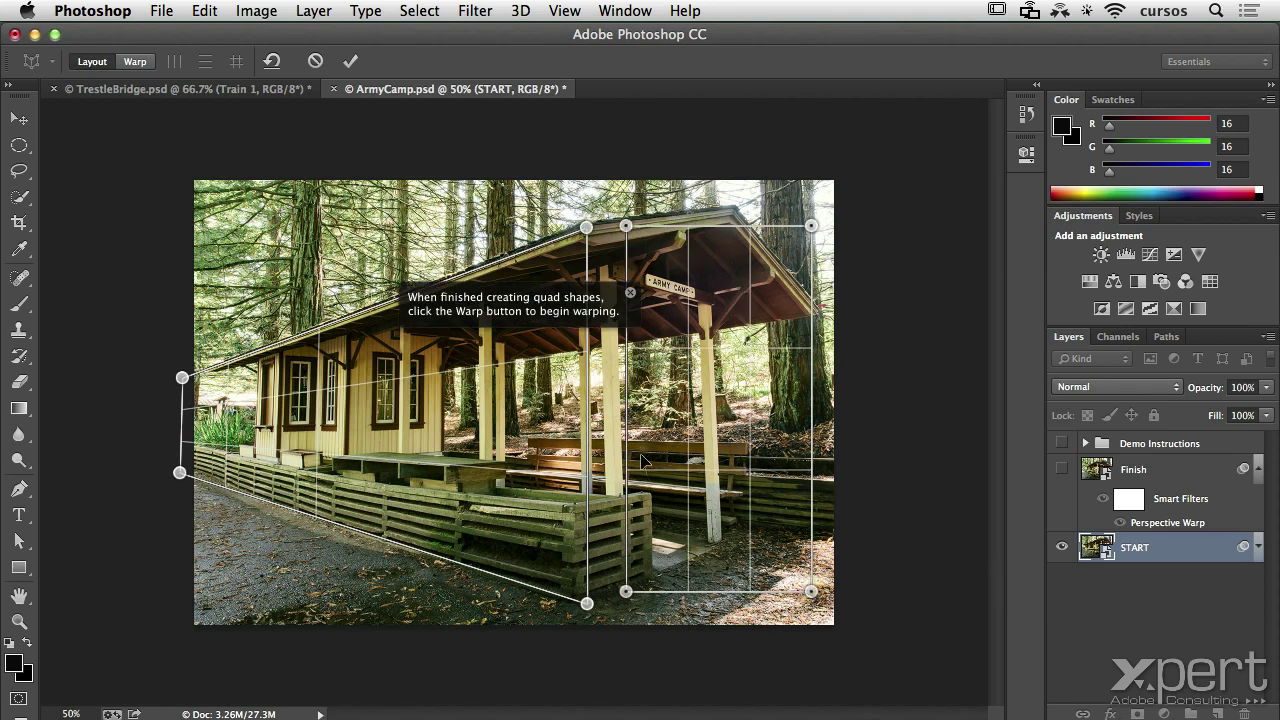
drag(628, 463, 602, 465)
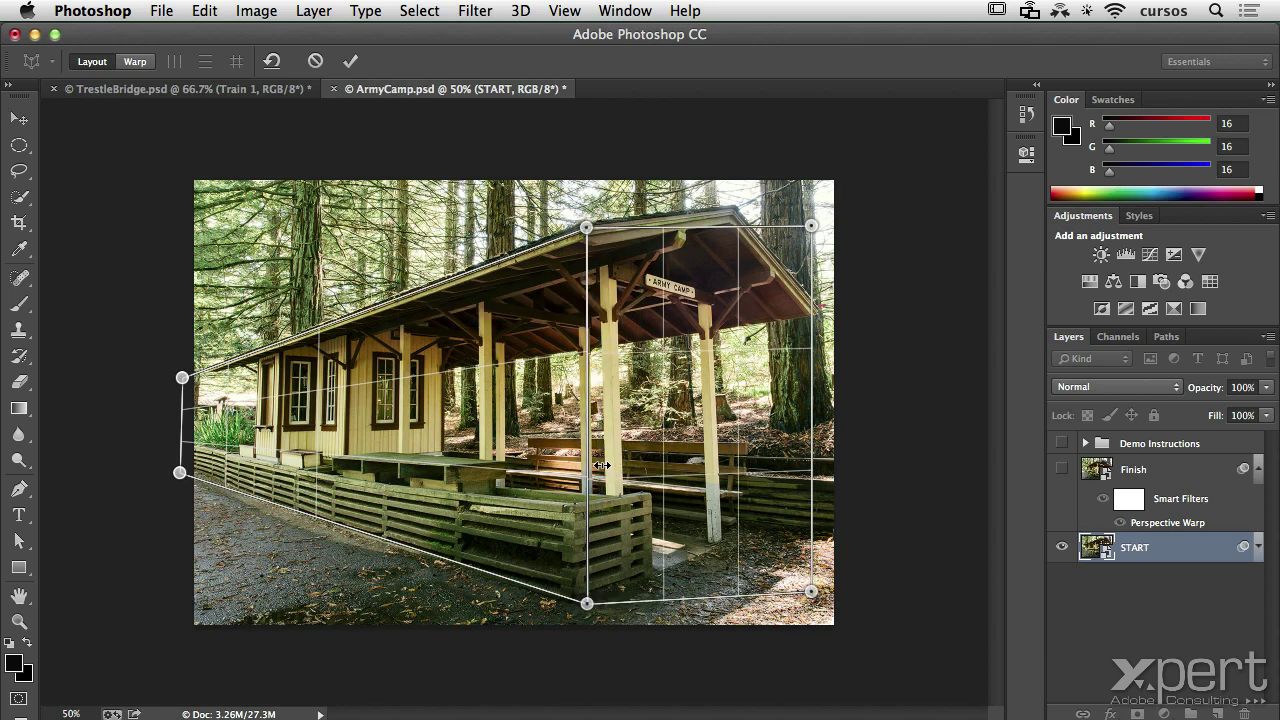
drag(811, 591, 806, 509)
drag(811, 227, 811, 227)
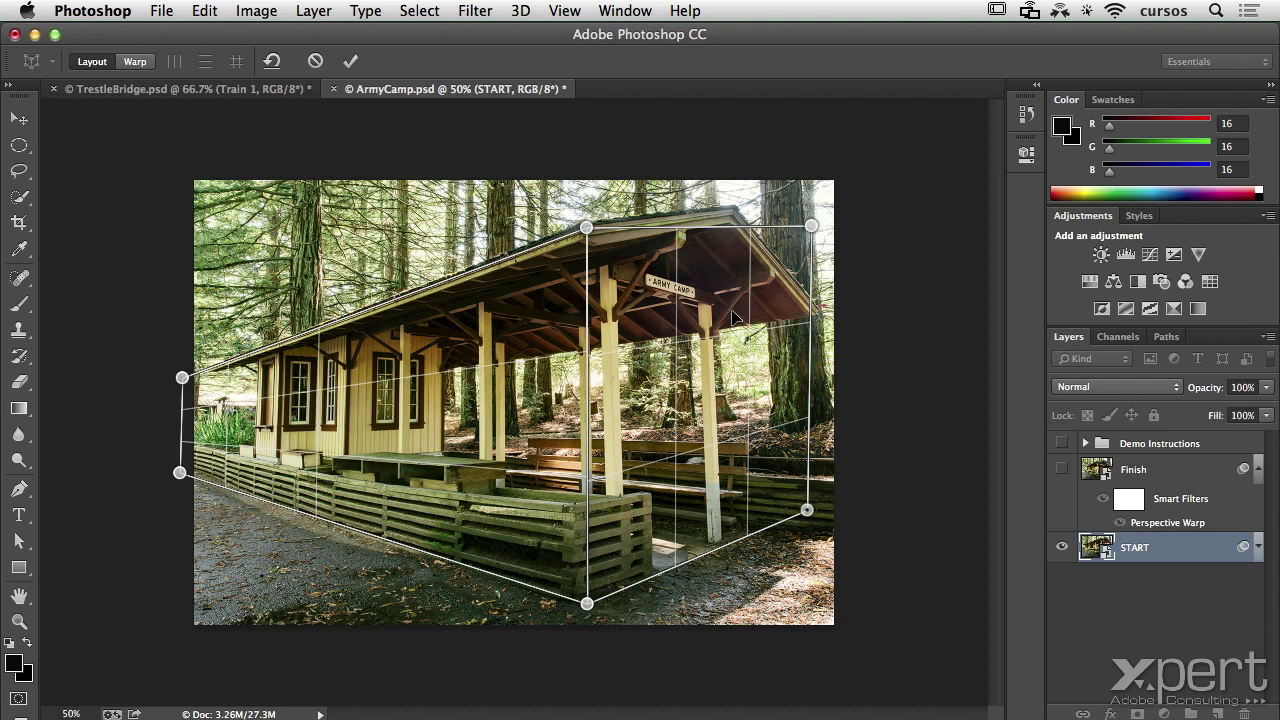
Step: Toggle between Warp and Layout modes to check the two joined quads, ending in Warp mode
click(141, 67)
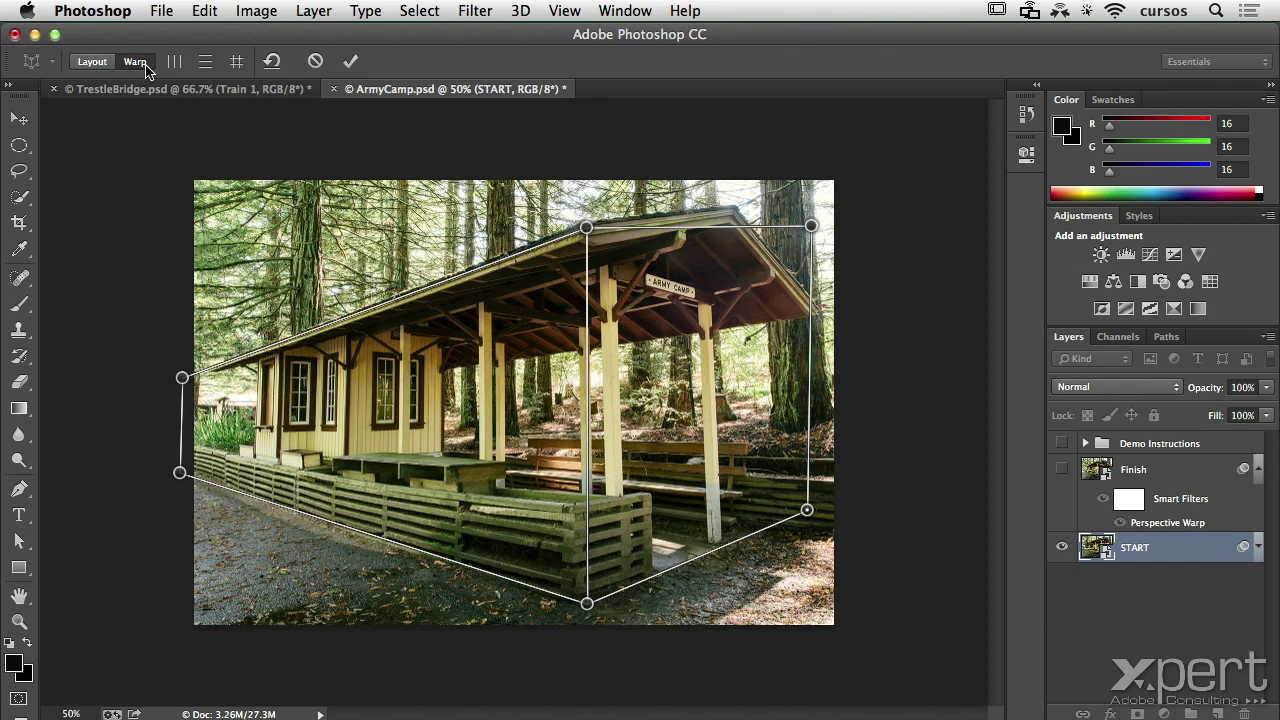
click(90, 63)
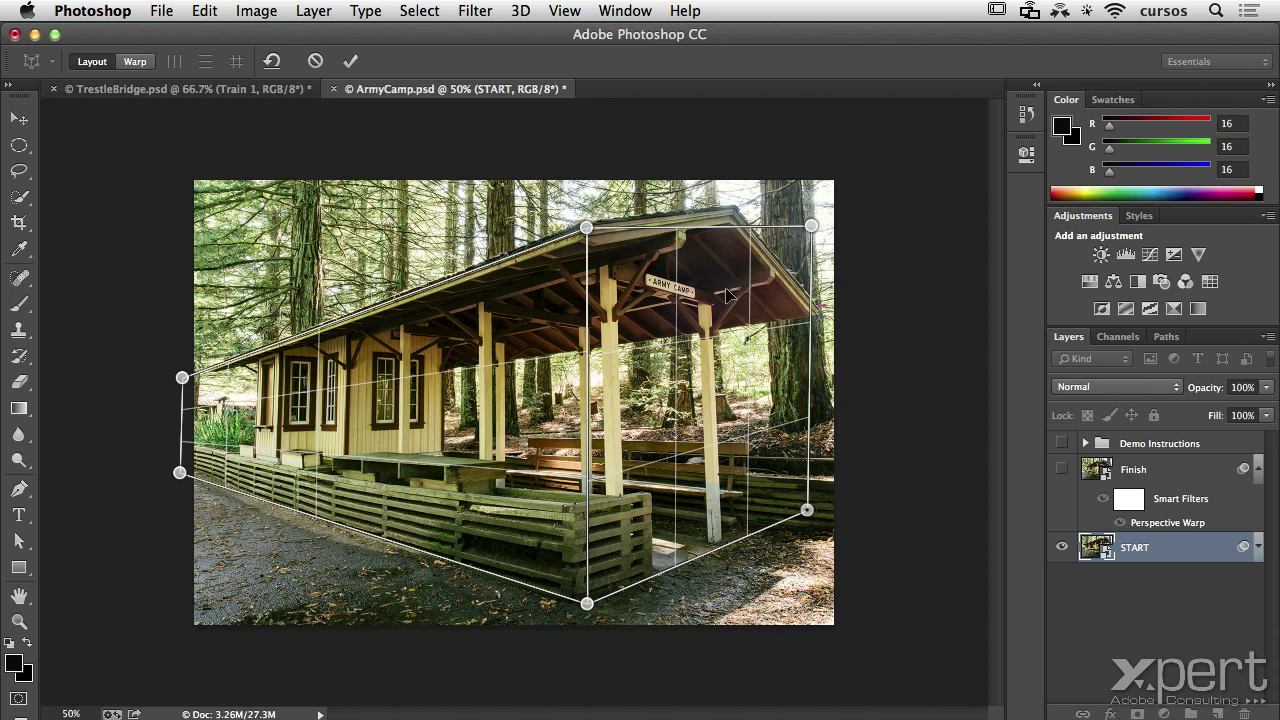
click(141, 63)
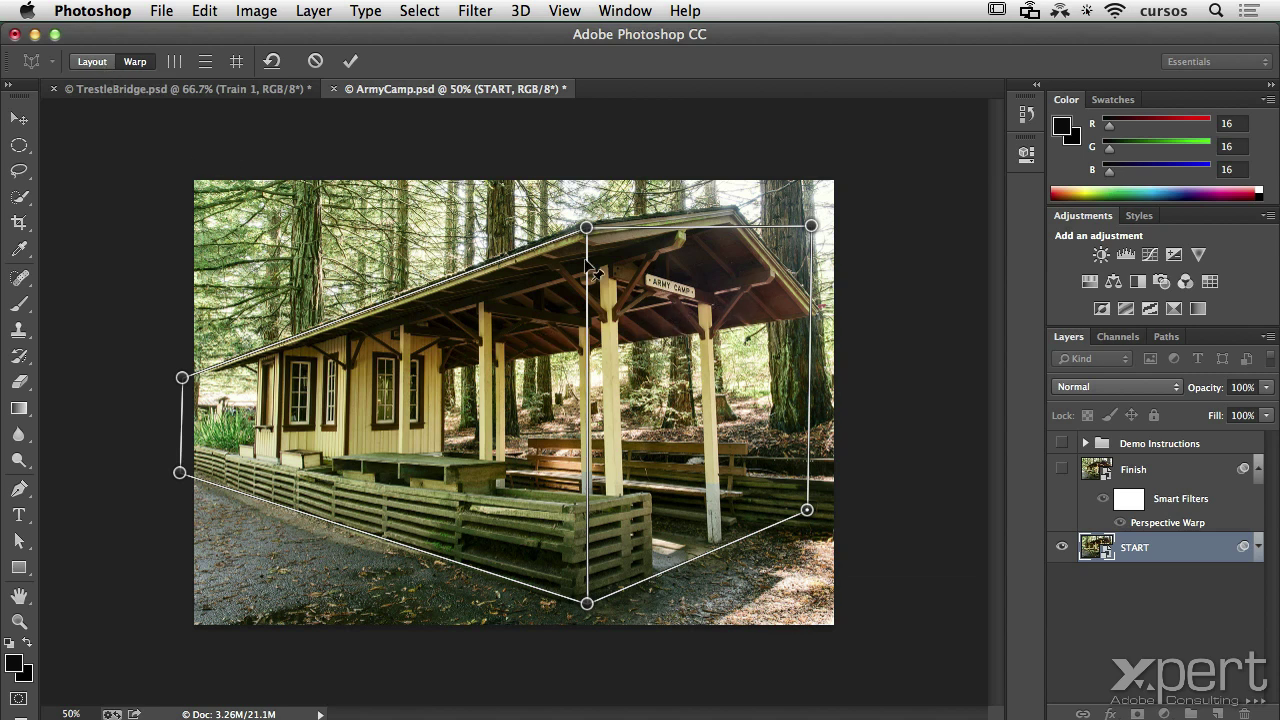
Step: Try the automatic straightening of near-vertical lines, levelling of near-horizontal lines, and both combined, and undo the warp
click(175, 64)
click(208, 66)
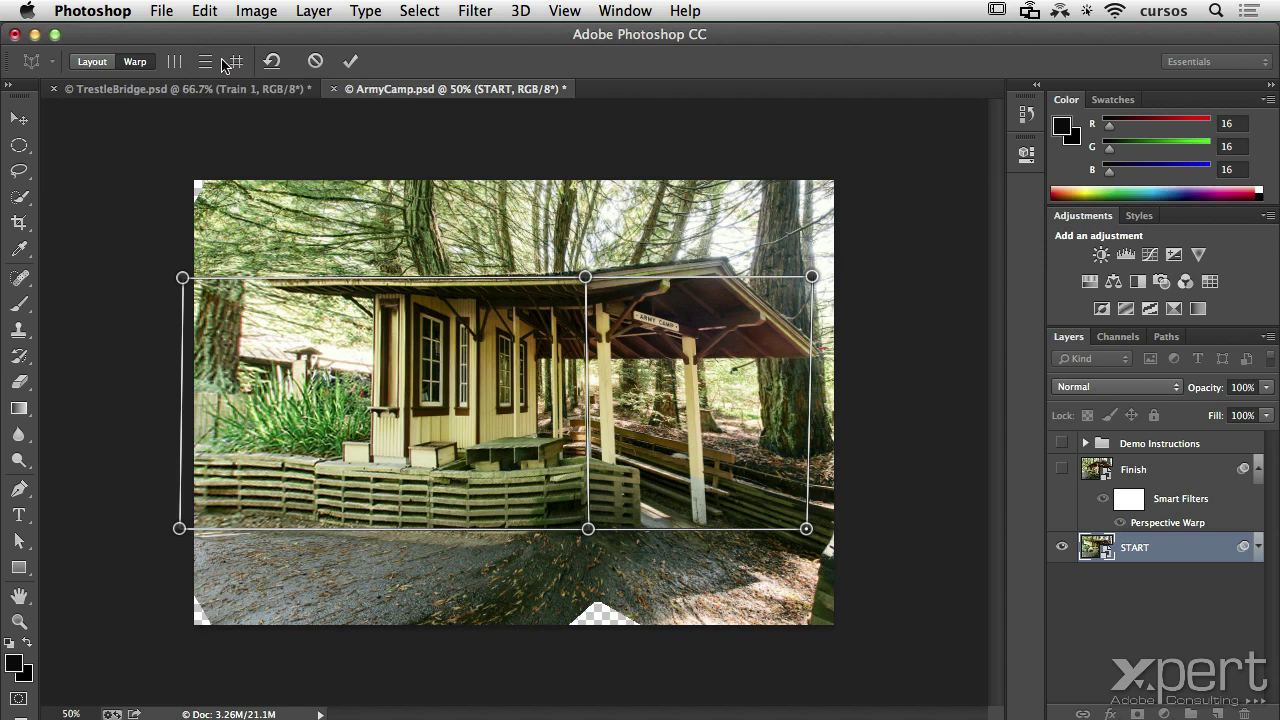
click(234, 64)
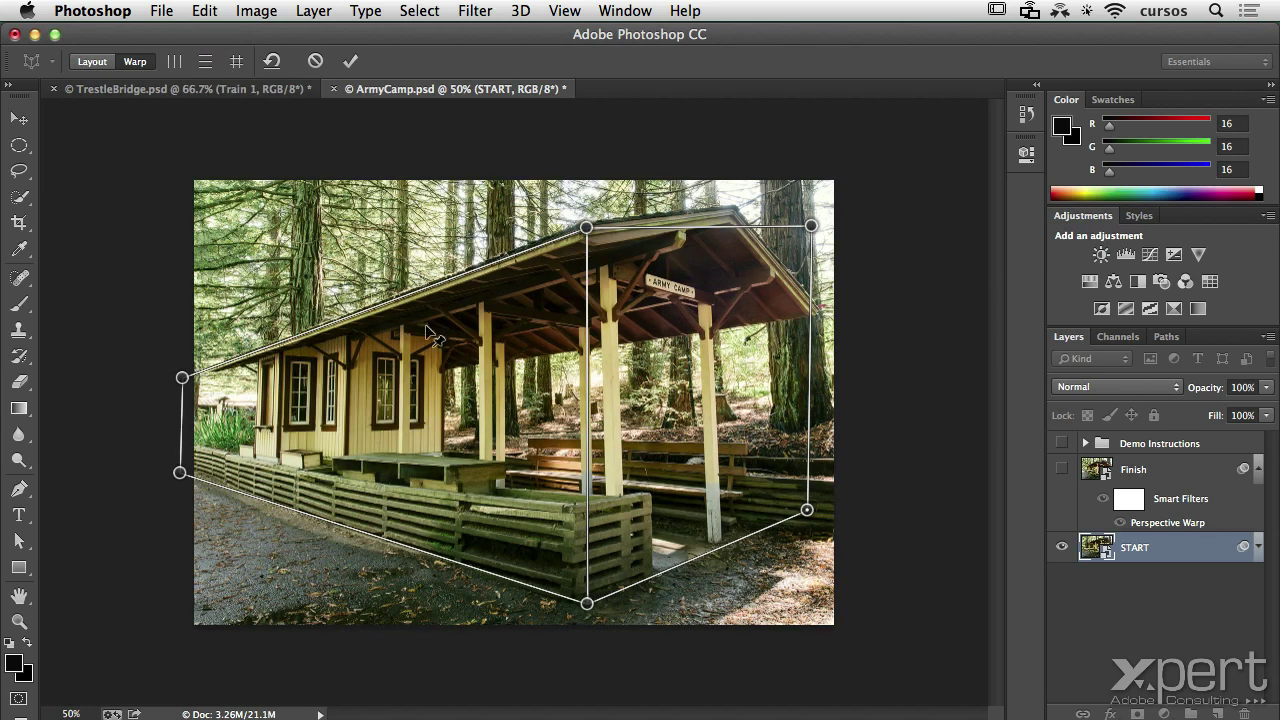
click(238, 63)
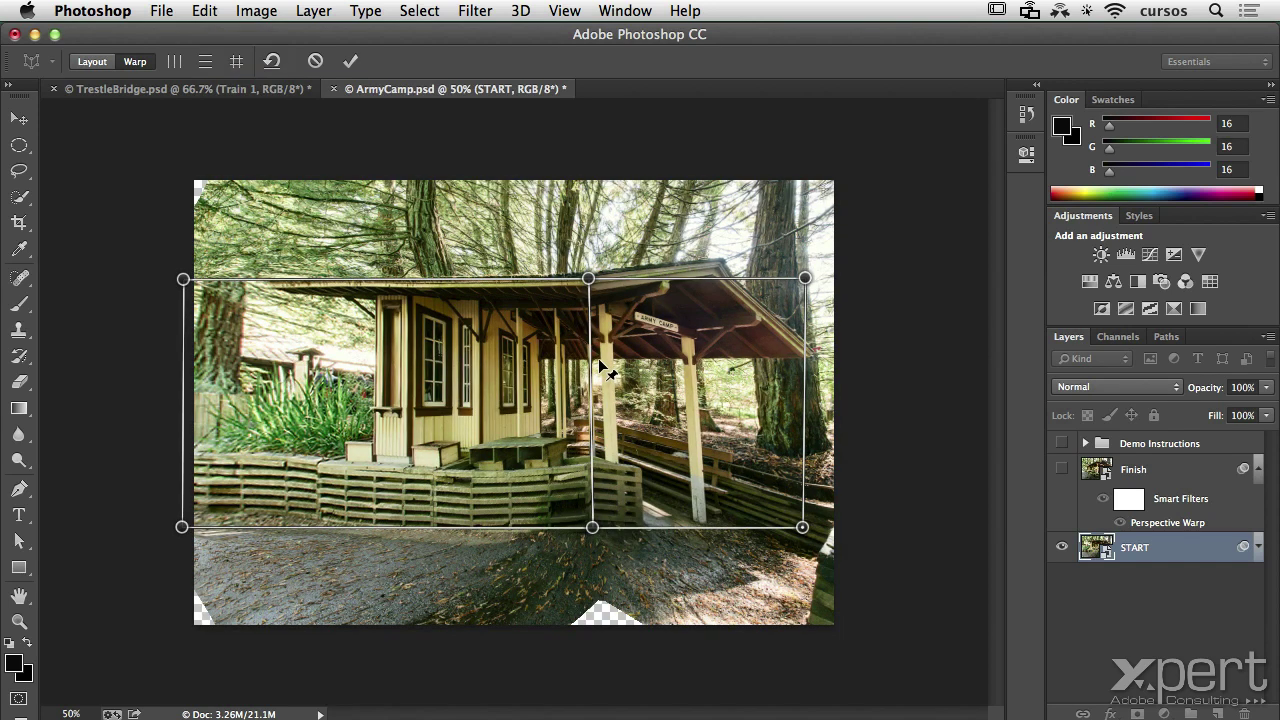
key(super+z)
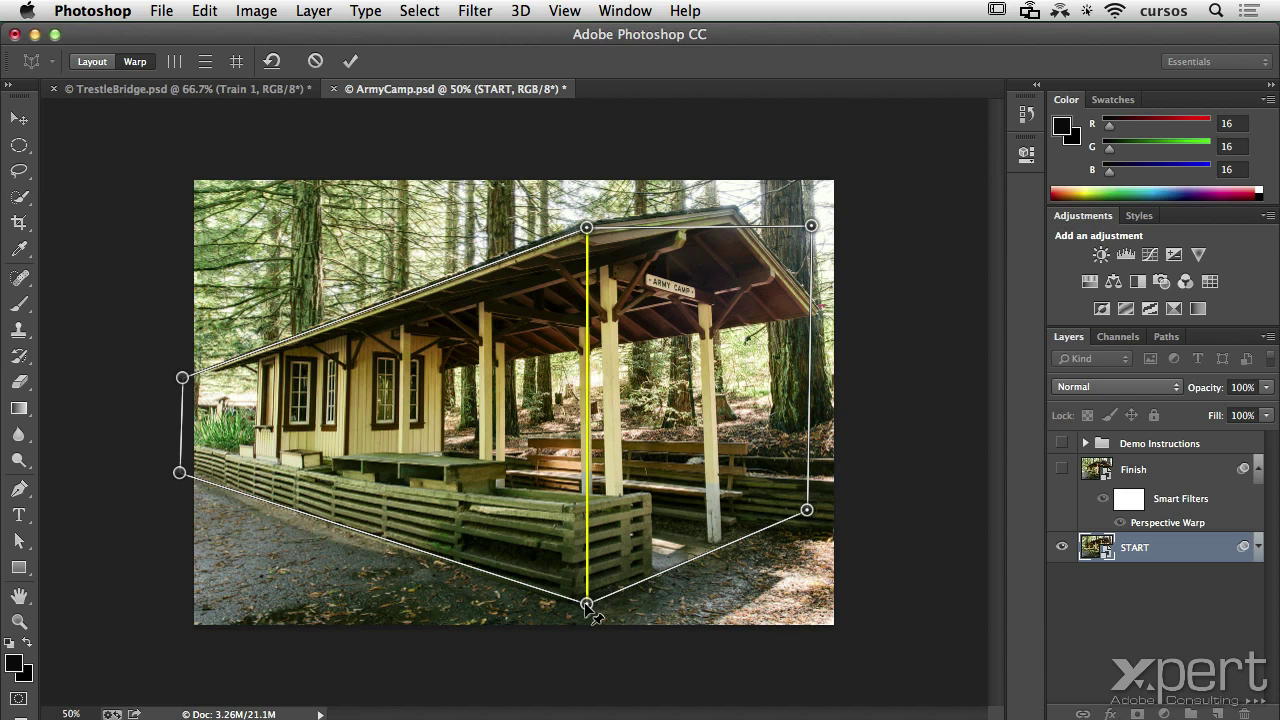
Step: Shift the quads' straightened shared edge toward the cabin, apply the Perspective Warp, and compare START with the smart filter off and on
drag(587, 226, 499, 235)
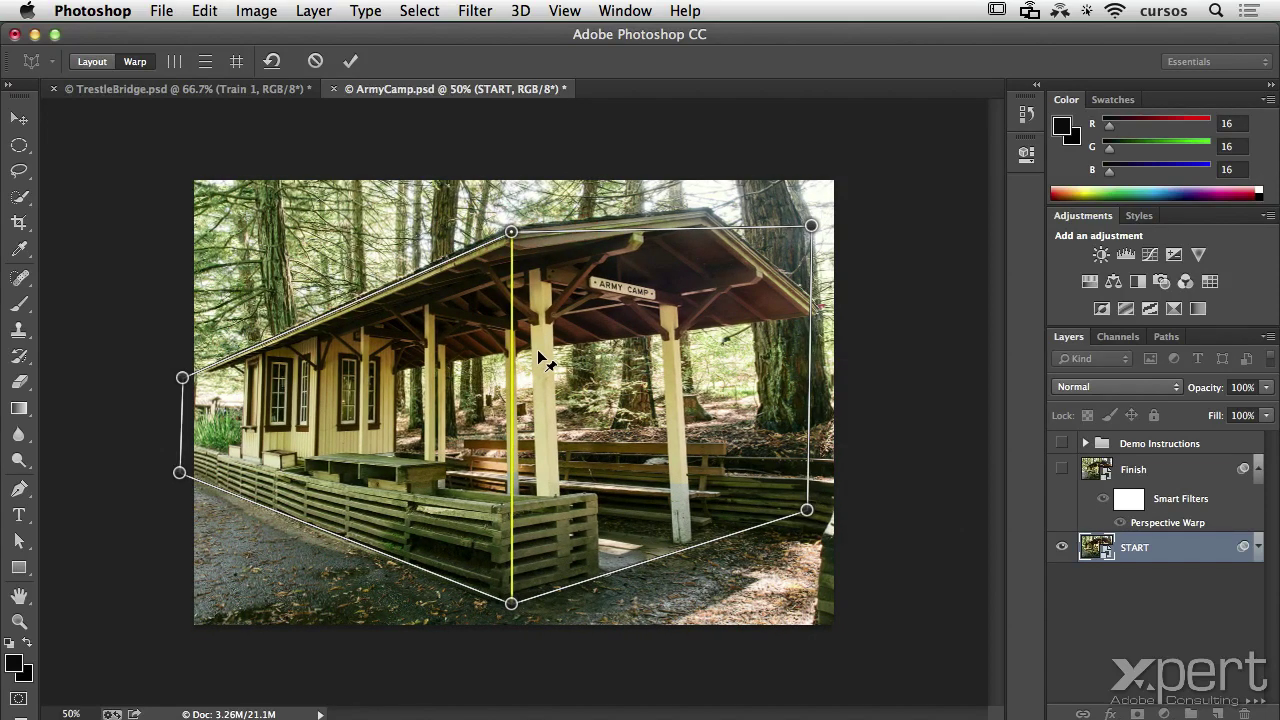
key(Return)
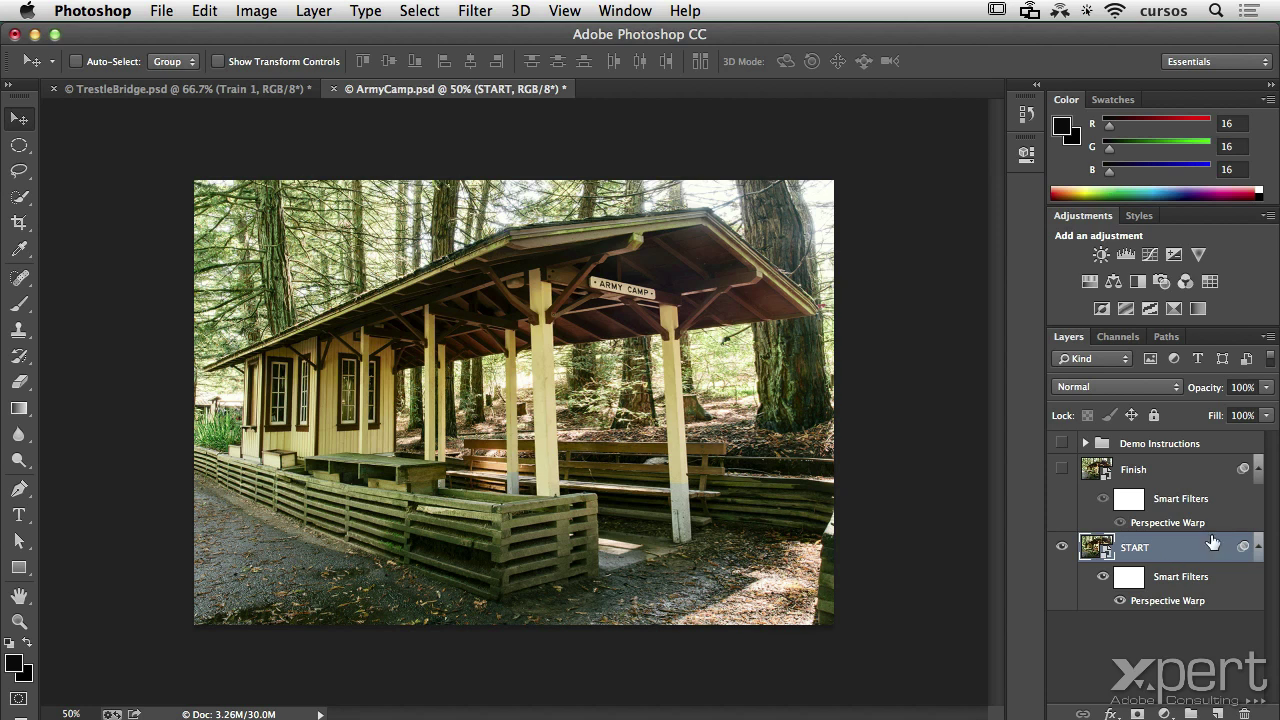
click(1120, 601)
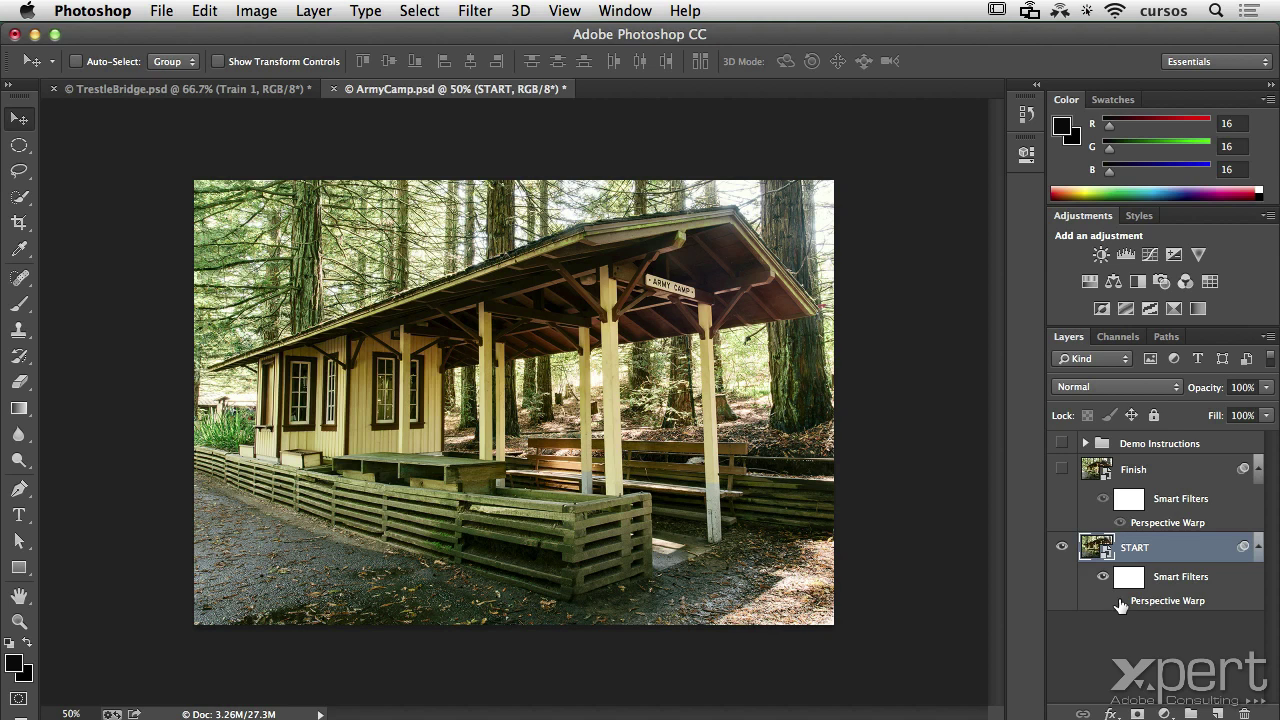
click(1120, 601)
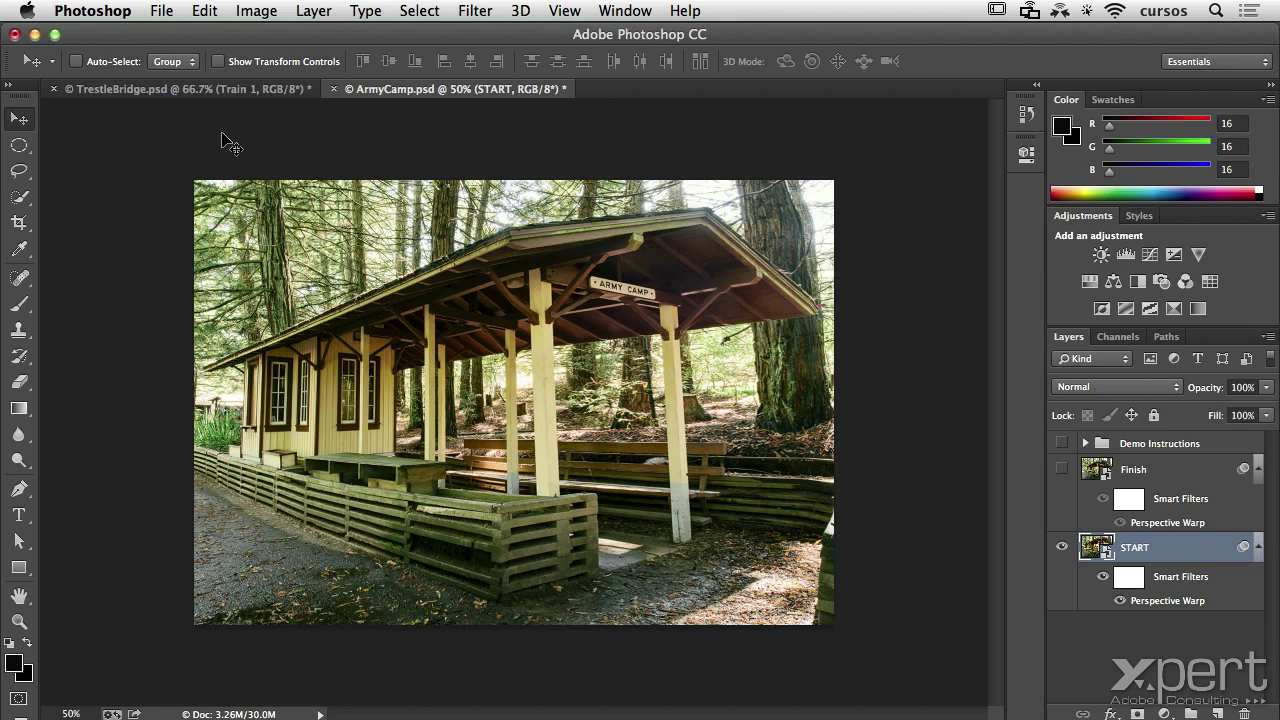
Step: Check the program's version information, close it, and locate the Perspective Warp command among the editing commands
click(100, 10)
click(106, 37)
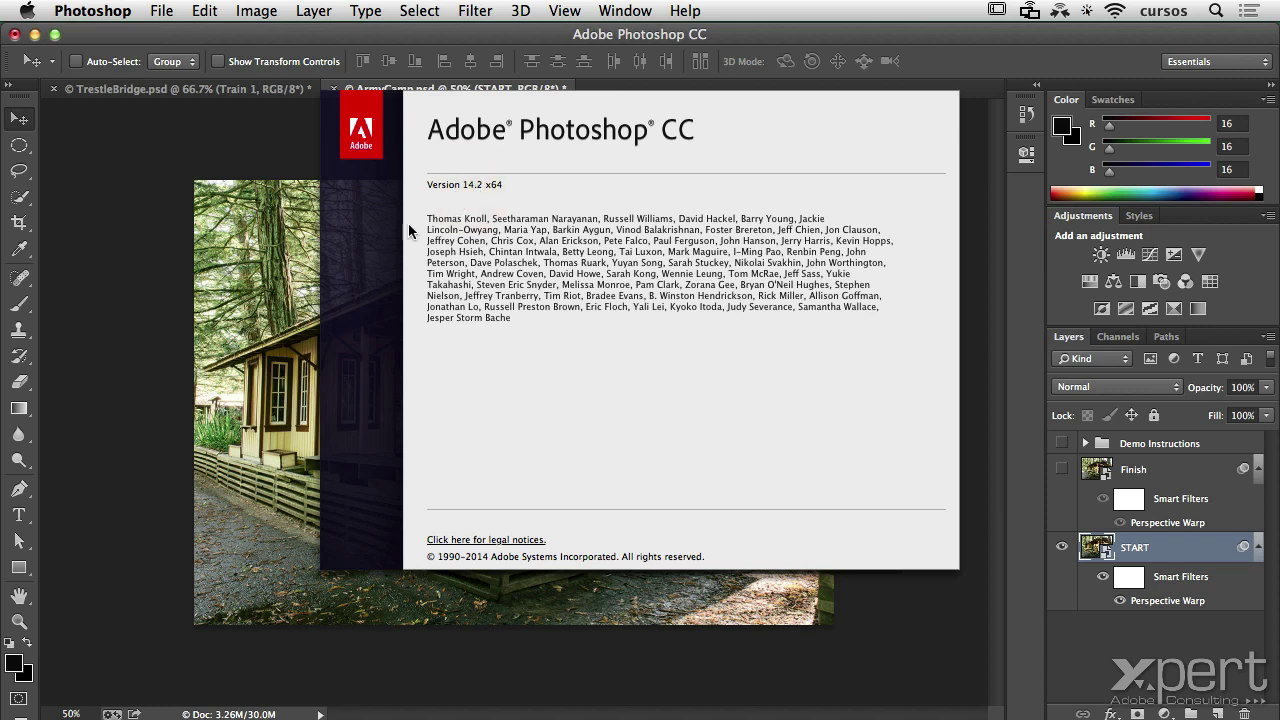
click(666, 394)
click(197, 10)
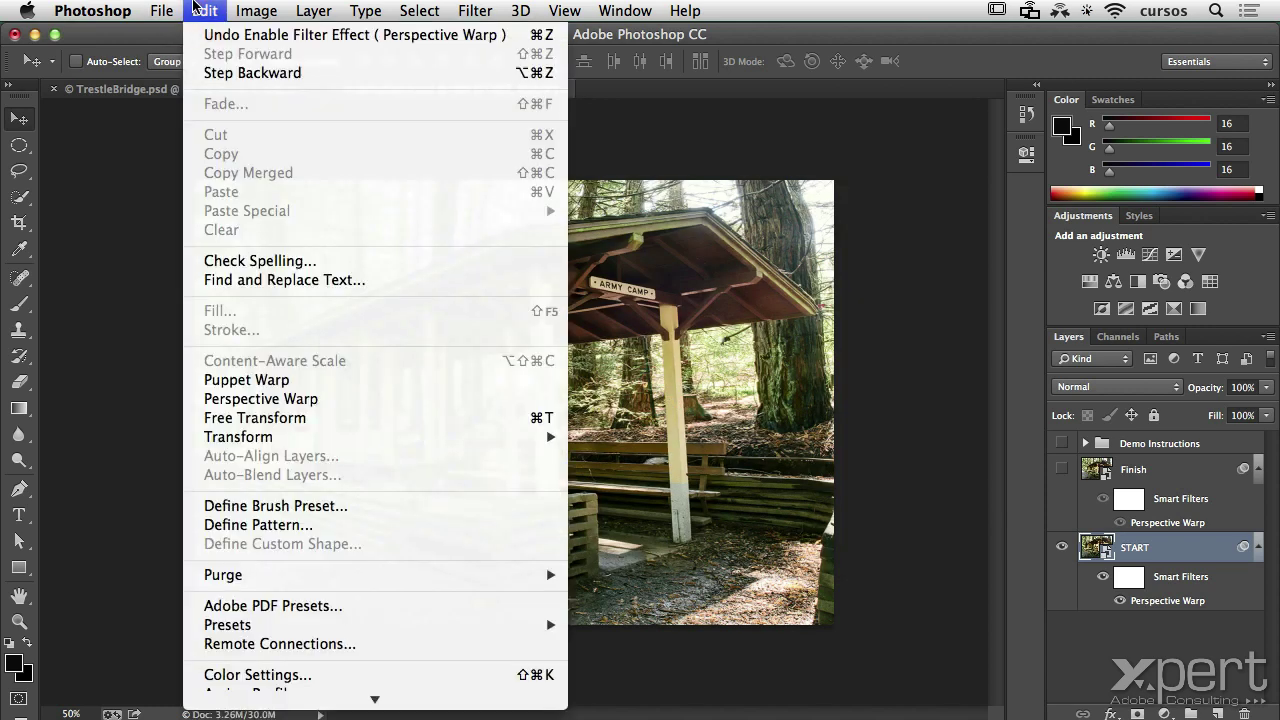